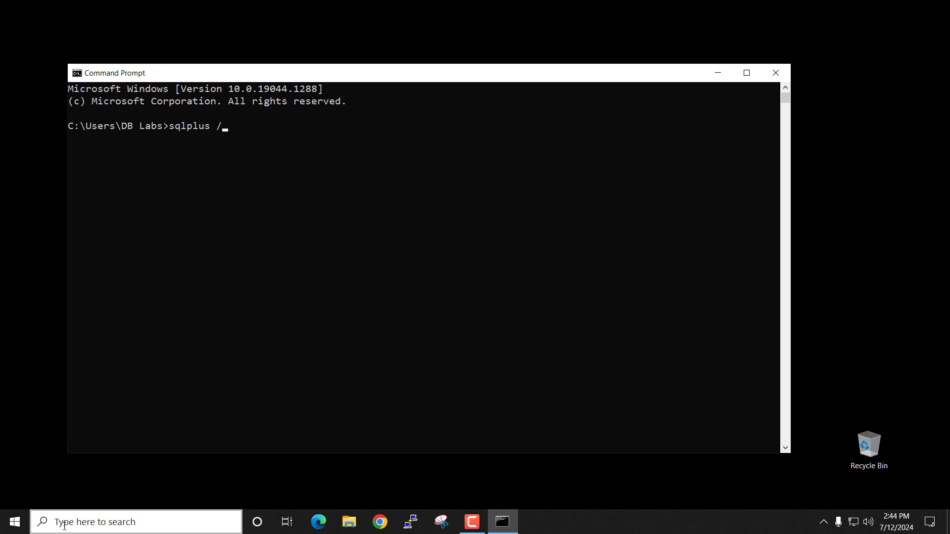
- Connect with sqlplus / as sysdba, confirm v$database shows CDB YES, then exit SQL*Plus
type("as sysdba")
key("Return")
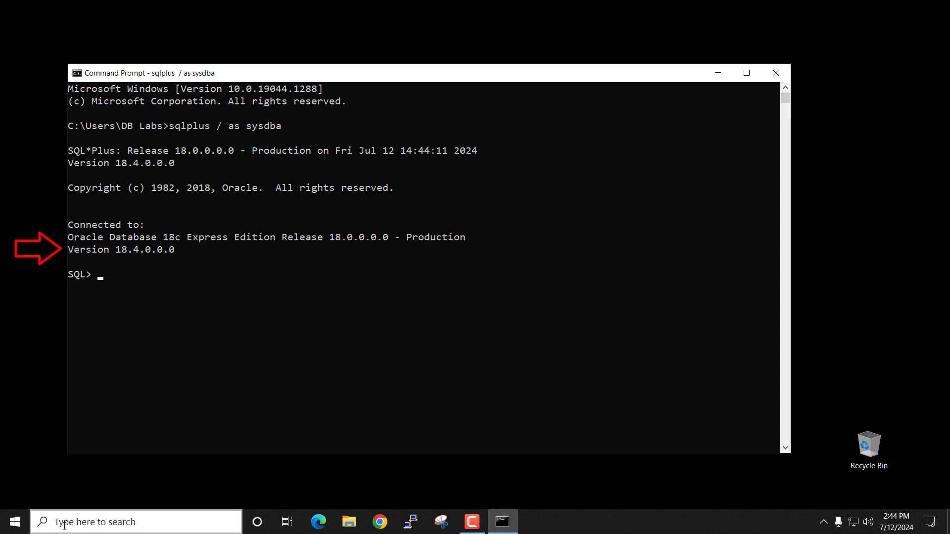
type("select ")
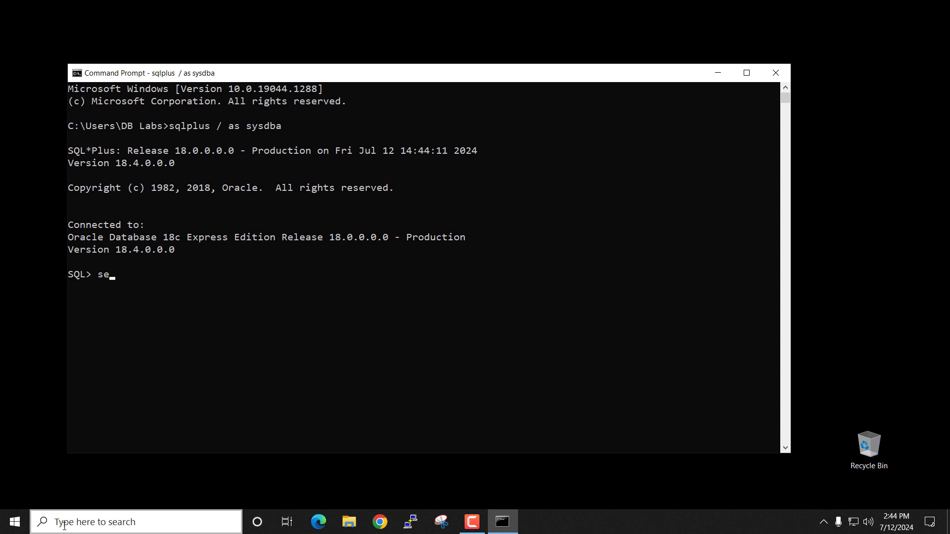
type("name, cdb from v$datab")
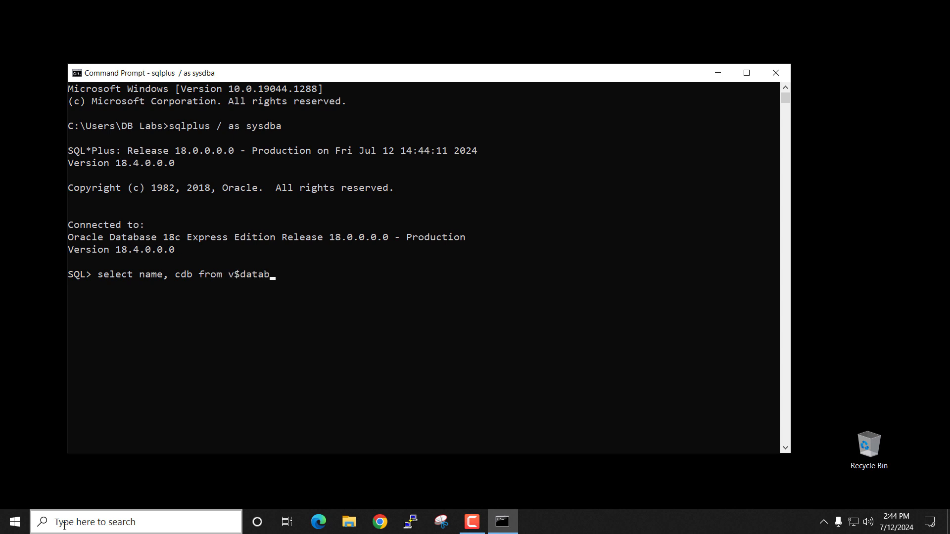
type("ase ;")
key("Return")
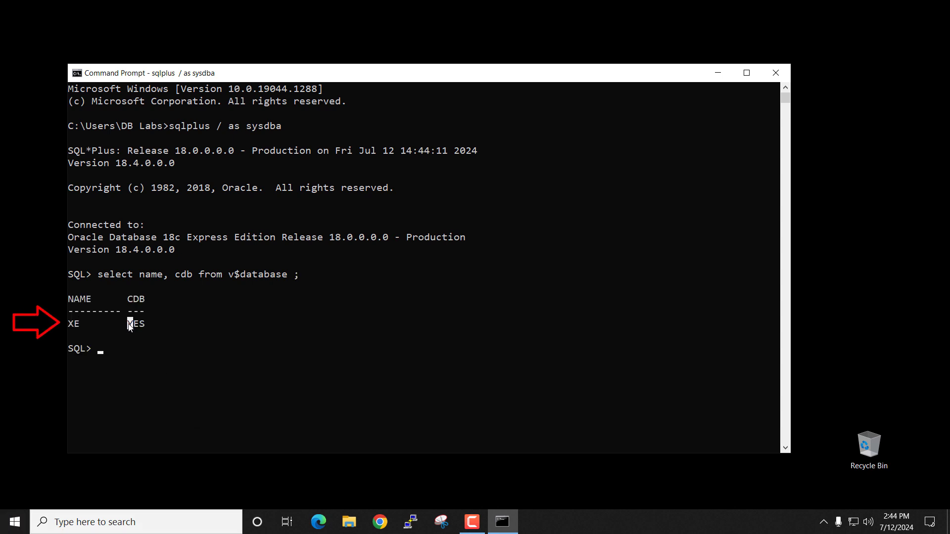
left_click_drag(128, 324, 145, 326)
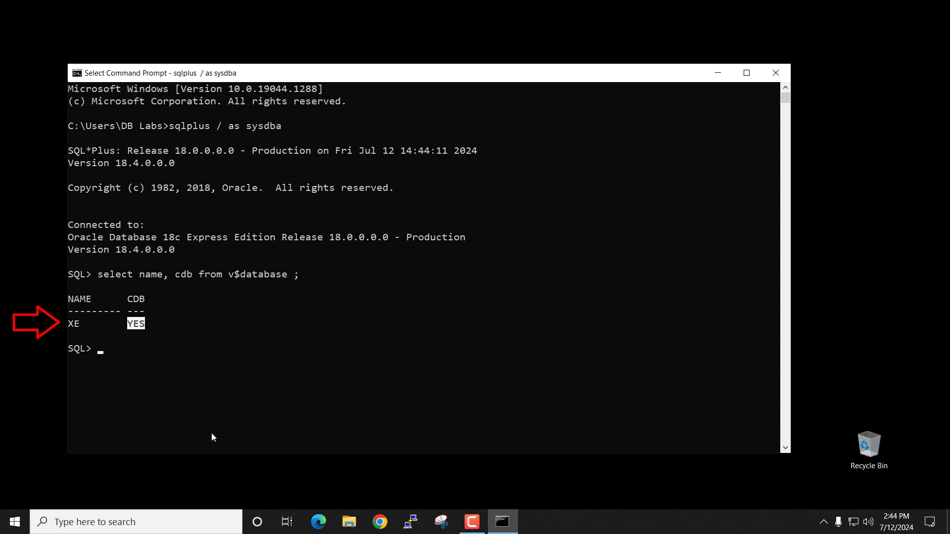
type("exit")
key("Return")
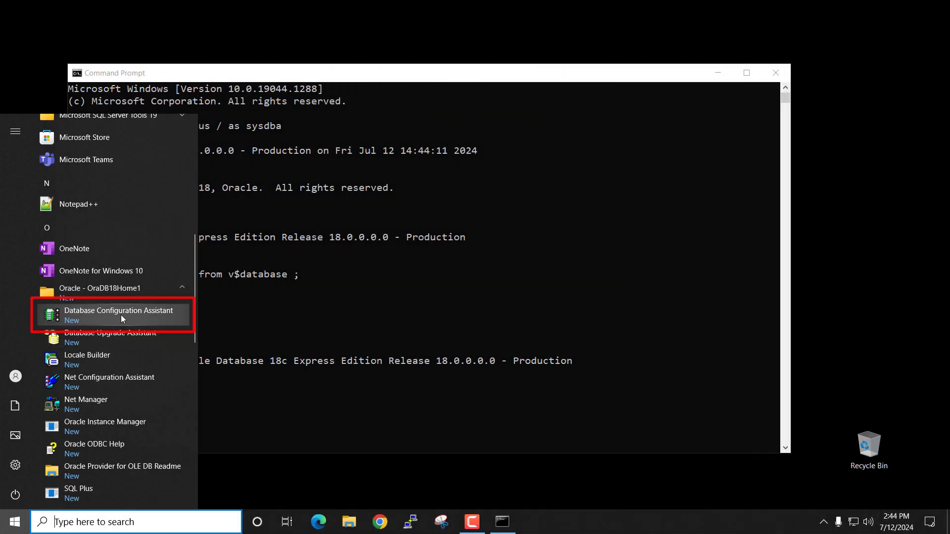
- Launch Database Configuration Assistant from the Oracle - OraDB18Home1 Start menu group
left_click(121, 315)
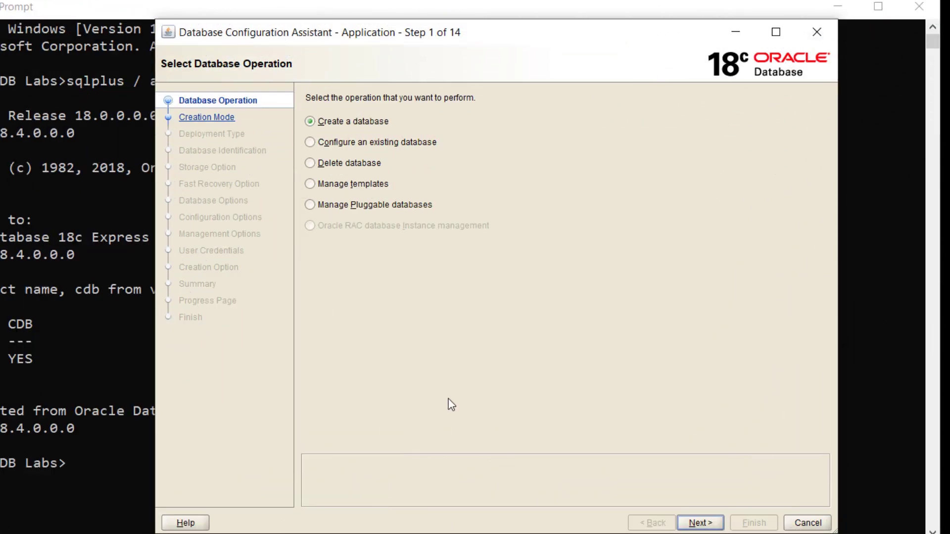
- Delete the XE database using the SYS password, confirming removal of its control, data and redo files
left_click(314, 166)
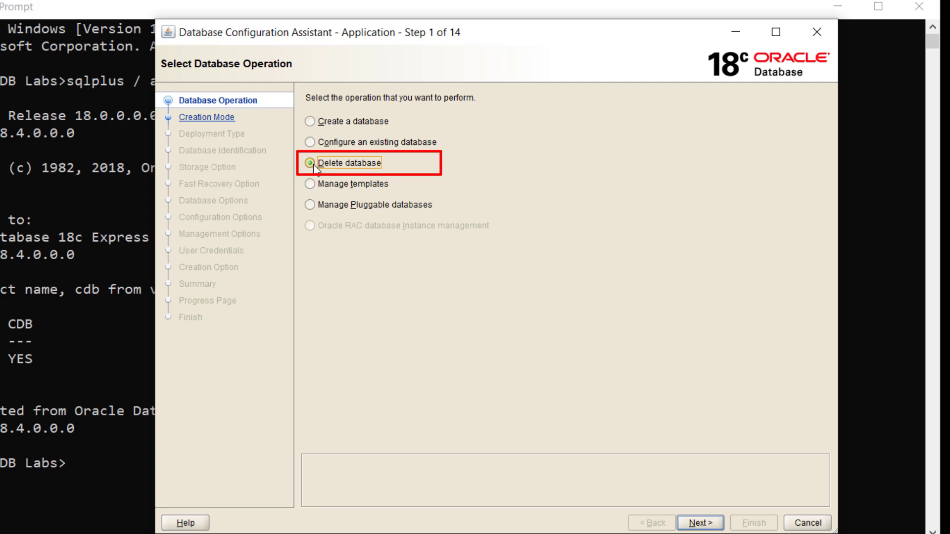
left_click(700, 523)
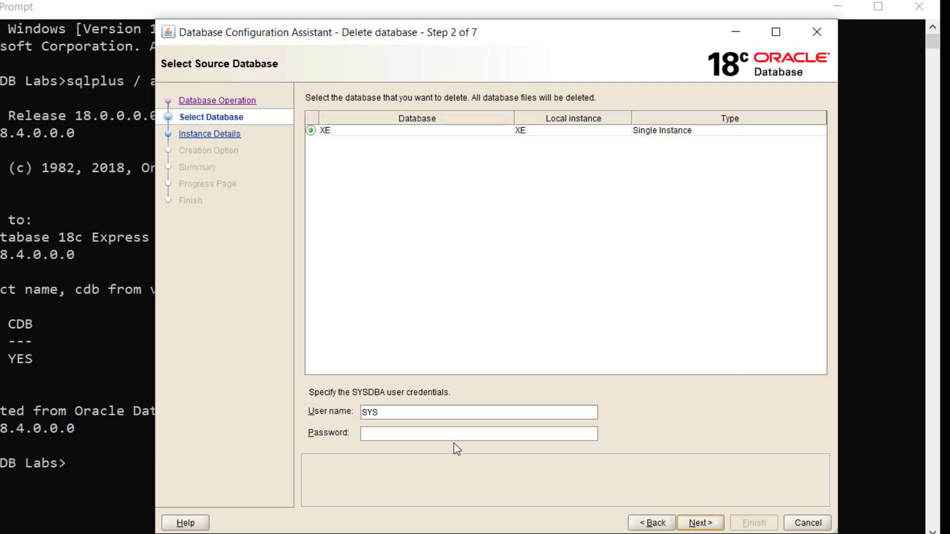
left_click(424, 434)
type("•••")
left_click(699, 523)
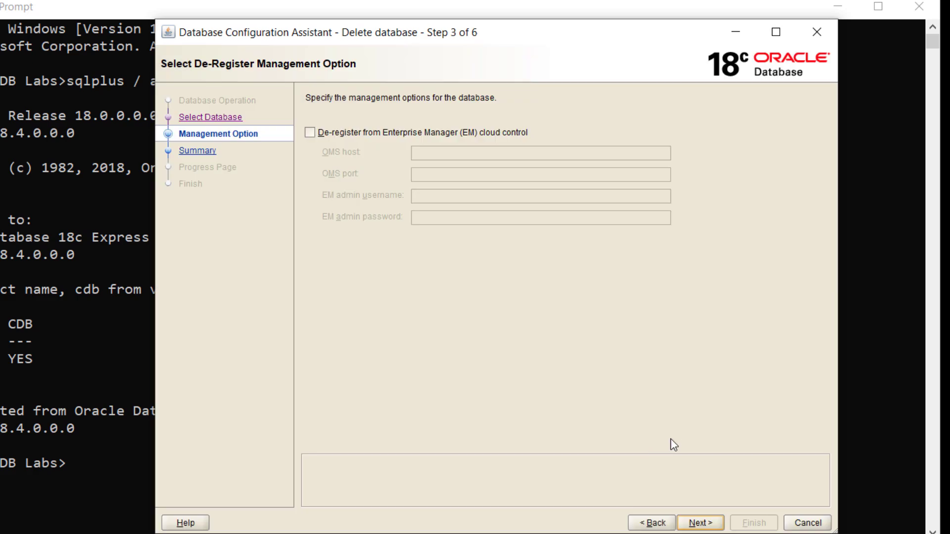
left_click(699, 524)
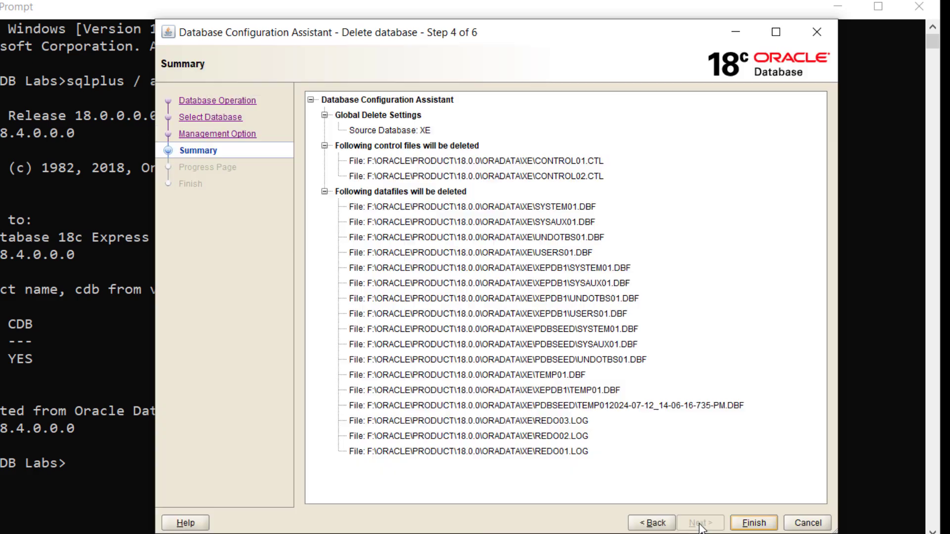
left_click(755, 524)
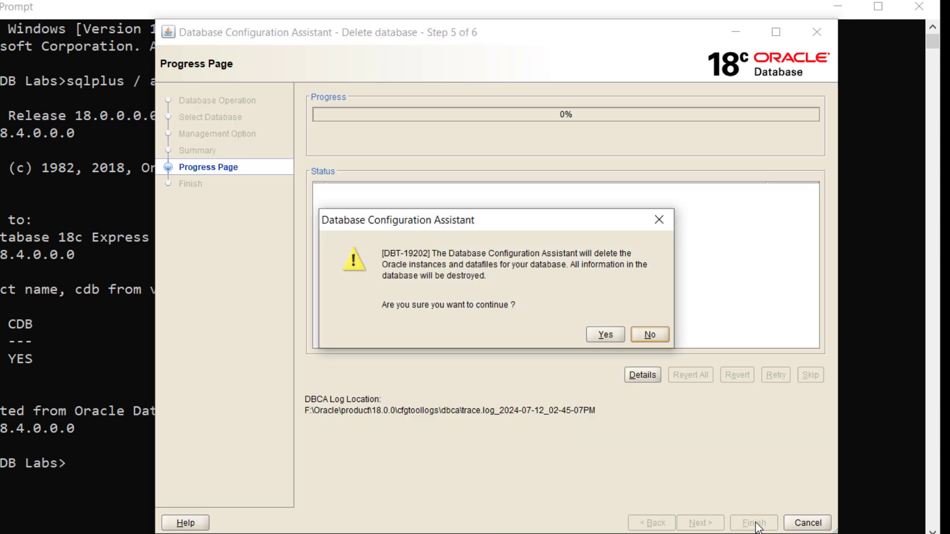
left_click(617, 339)
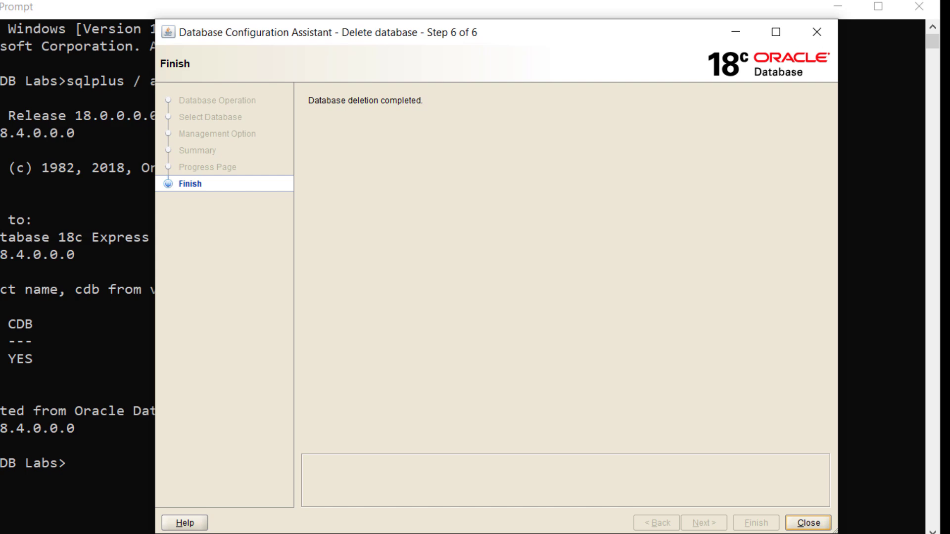
- Close DBCA and rerun sqlplus / as sysdba, getting ORA-12560 until SQL*Plus exits
left_click(817, 32)
key("Up")
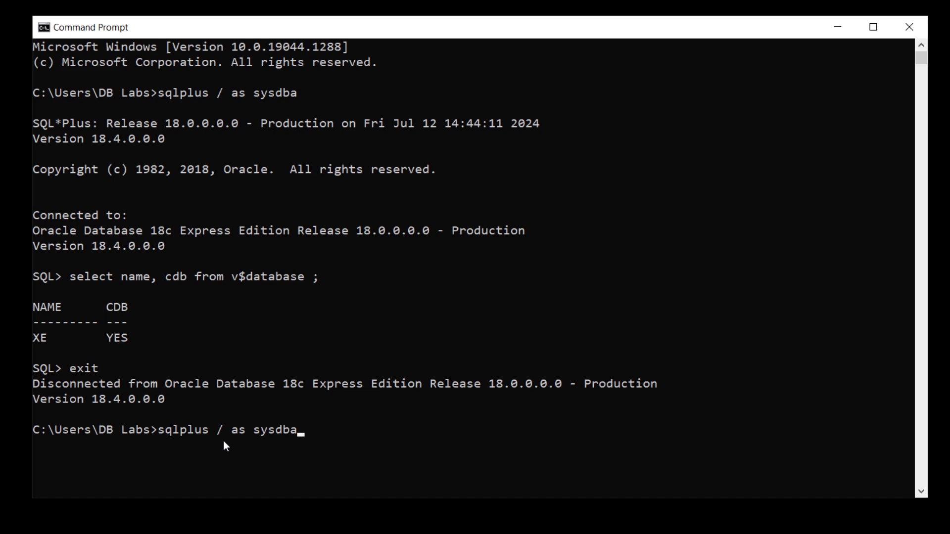
key("Return")
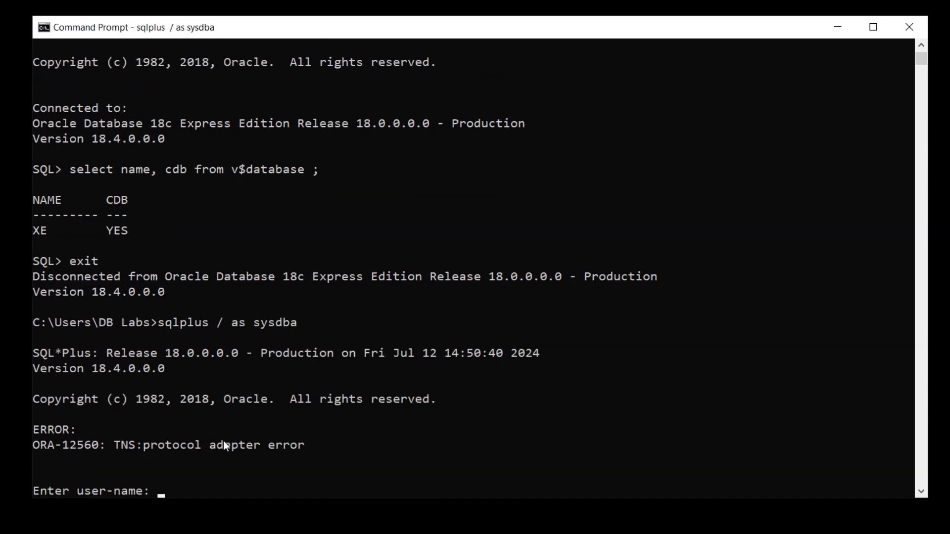
key("Return")
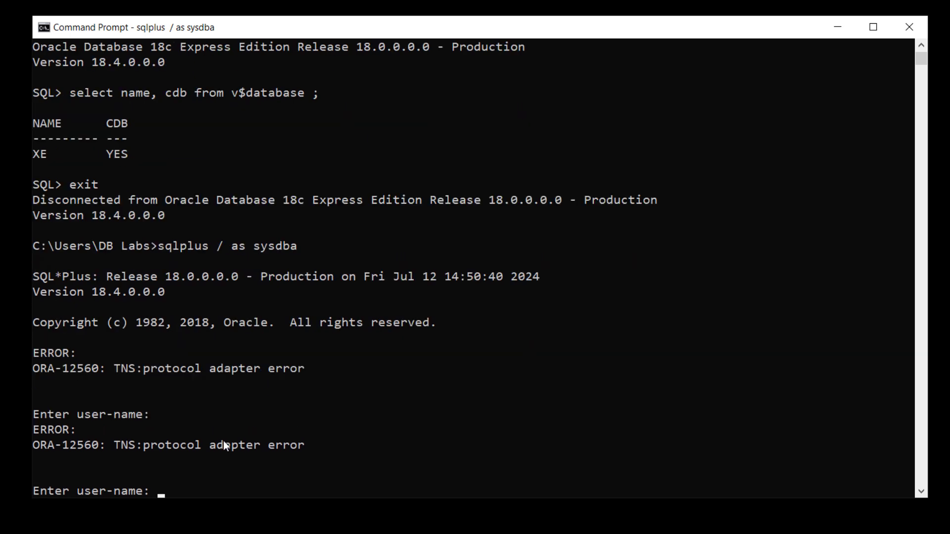
key("Return")
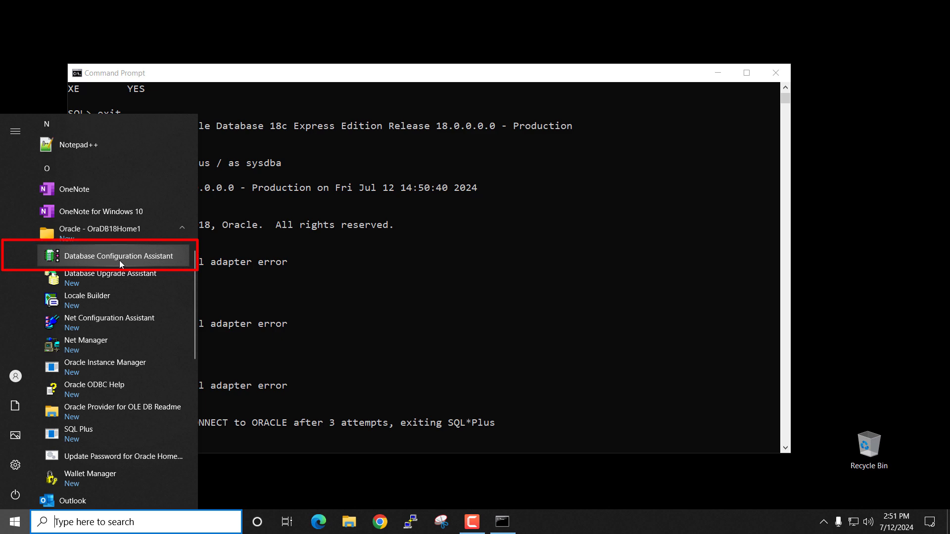
- Relaunch DBCA and start a new database in Advanced configuration with the XE Database template
left_click(120, 260)
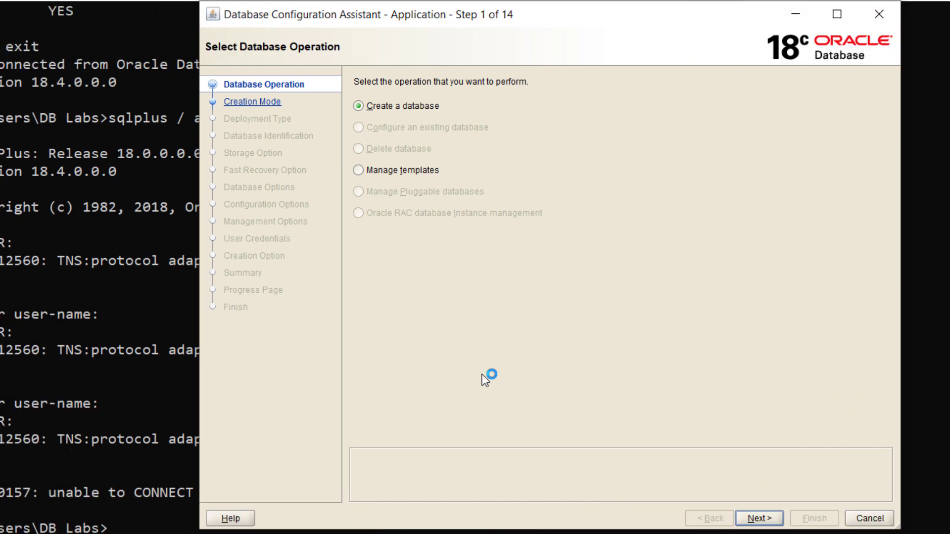
left_click(364, 108)
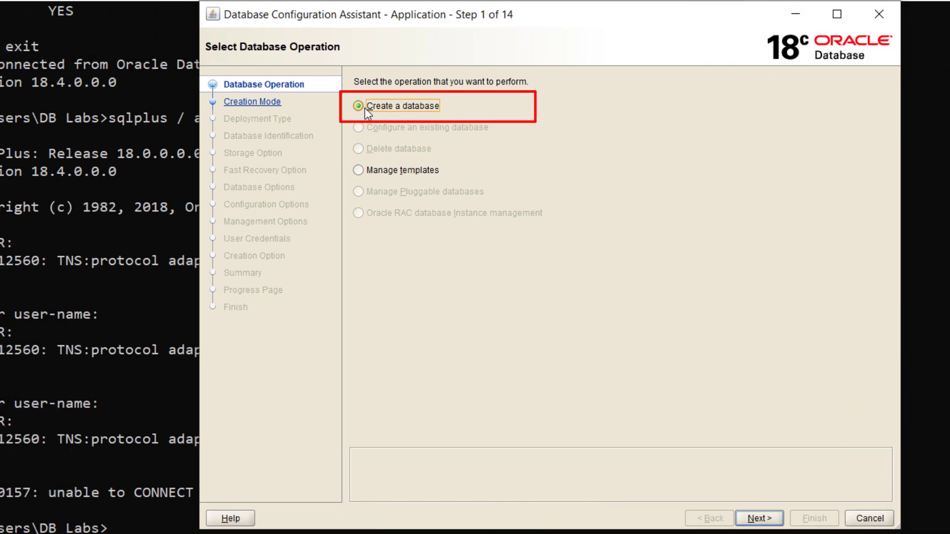
left_click(746, 522)
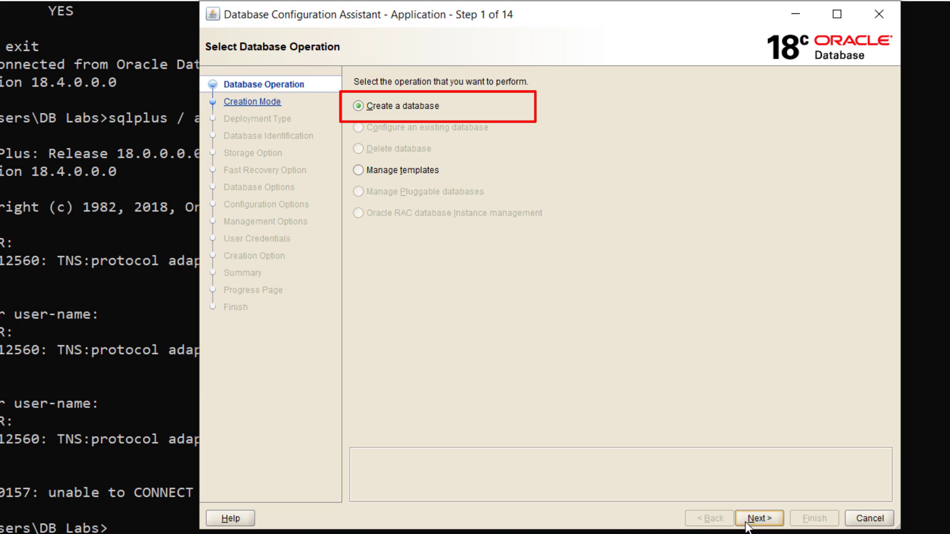
left_click(400, 320)
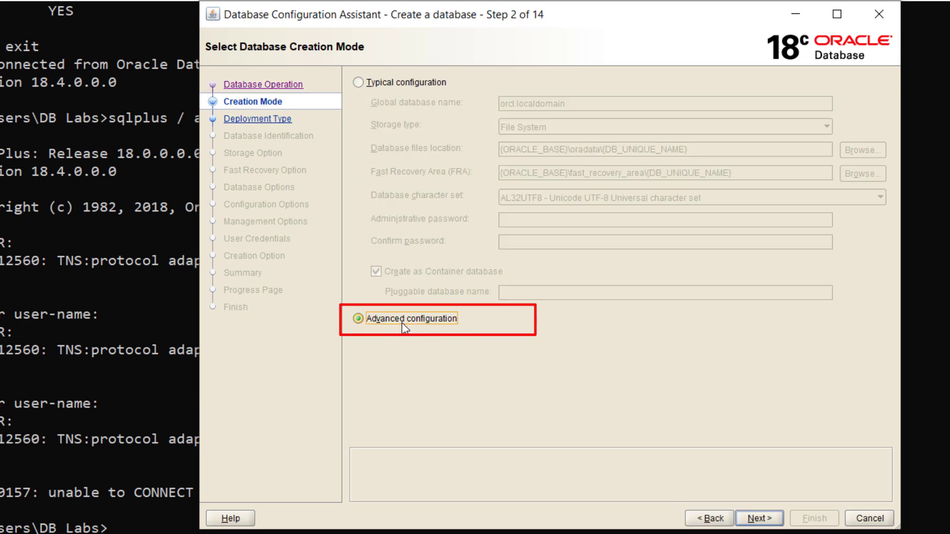
left_click(775, 521)
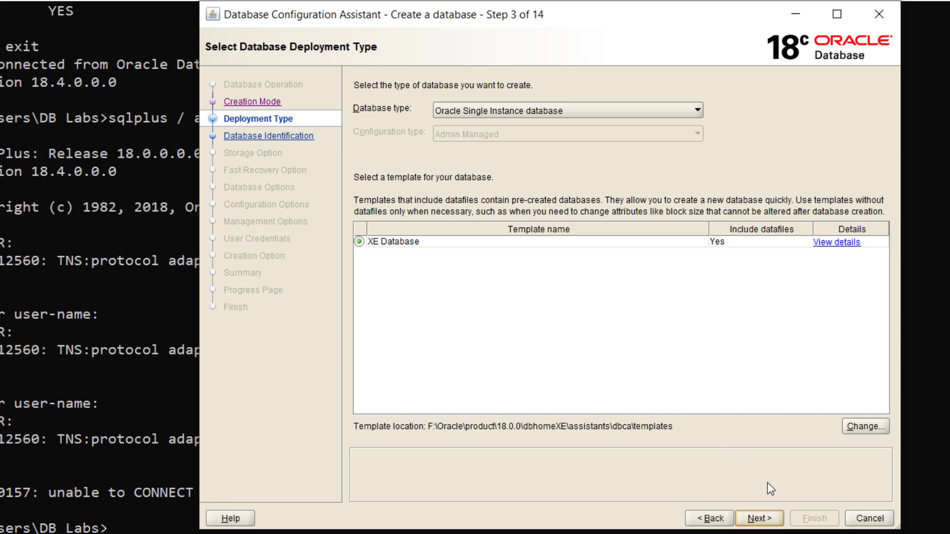
left_click(759, 522)
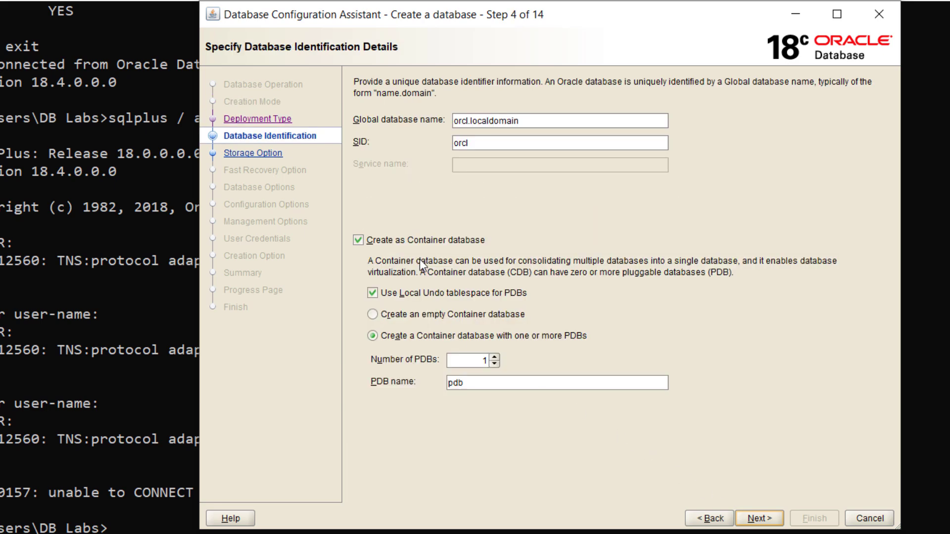
- Make the new database non-container with global database name xe
left_click(373, 243)
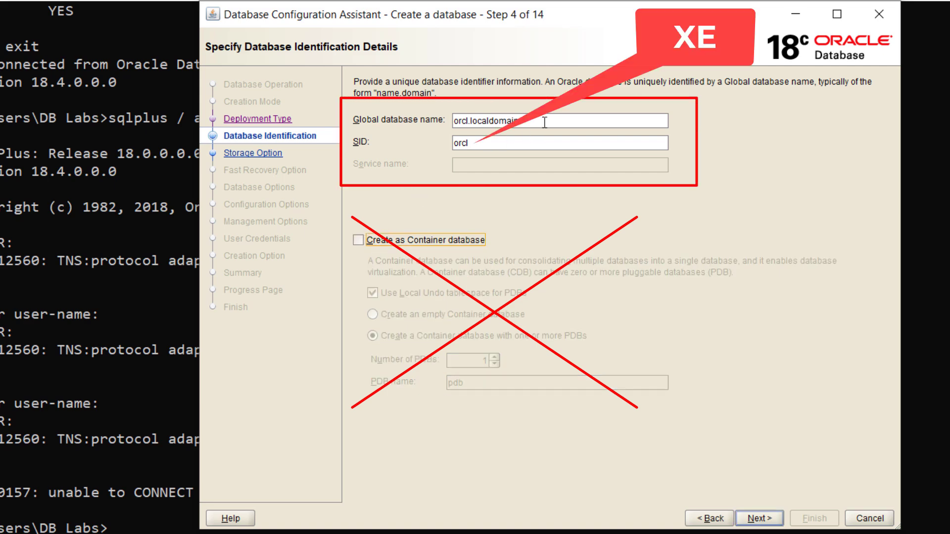
left_click_drag(544, 122, 421, 122)
type("x")
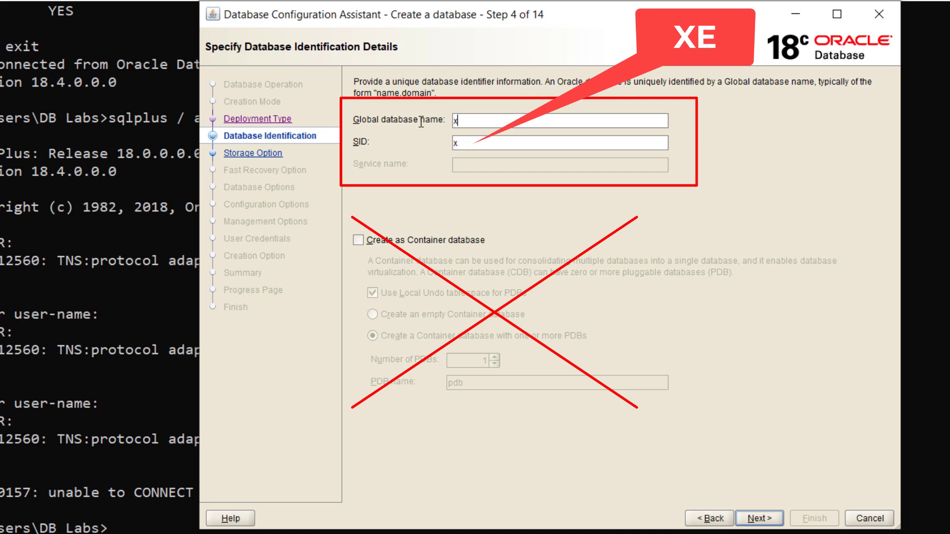
type("e")
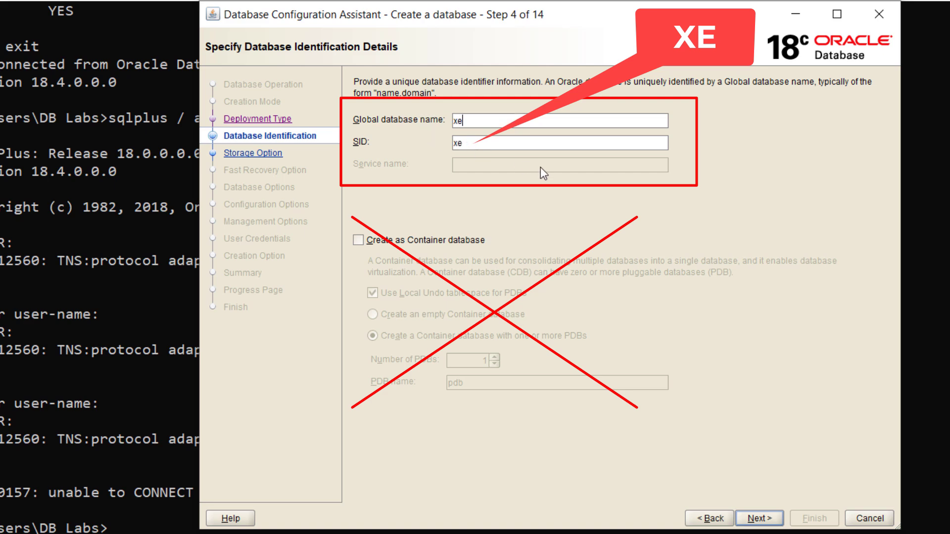
left_click(757, 518)
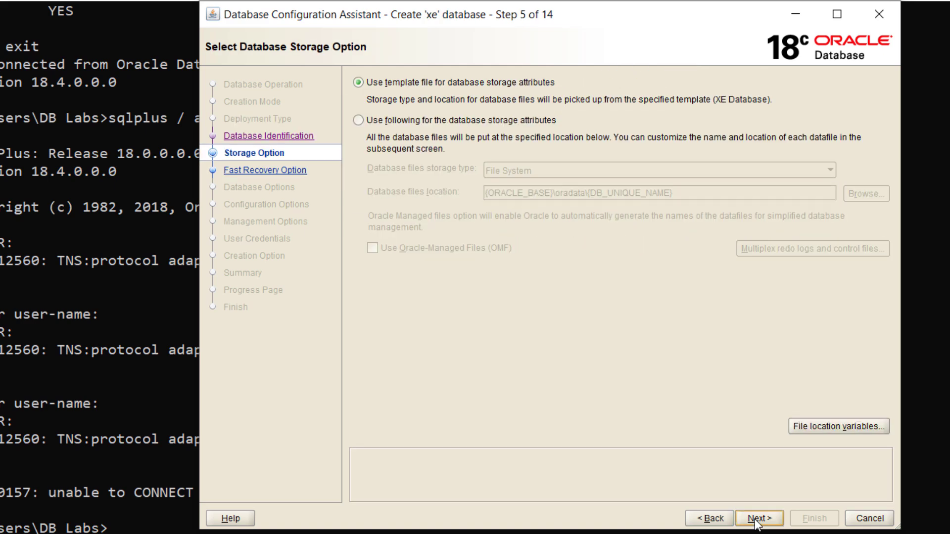
- Accept the default storage, fast recovery, listener and Data Vault settings
left_click(757, 519)
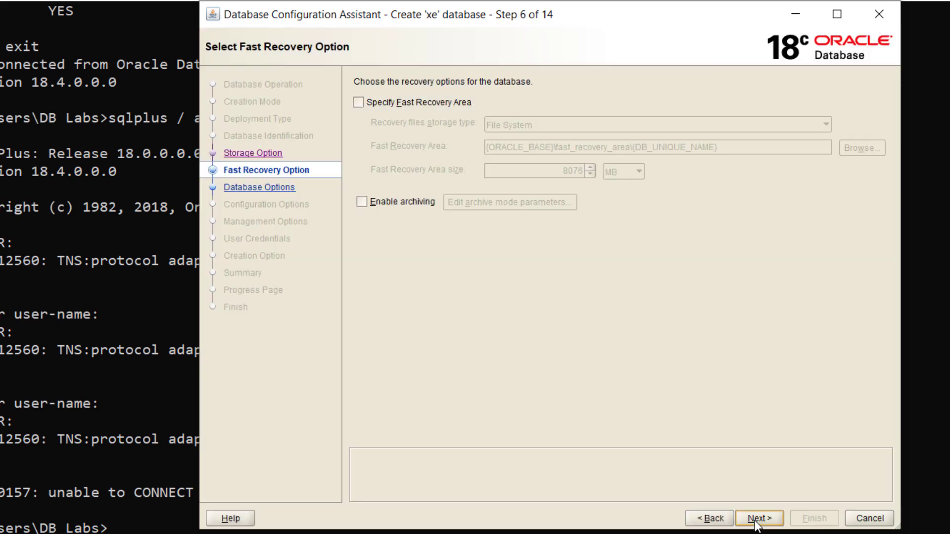
left_click(756, 520)
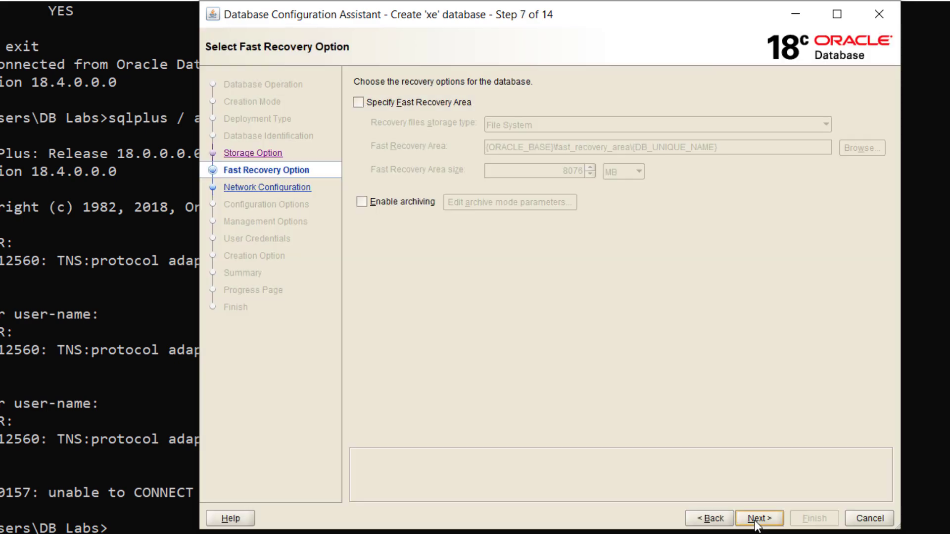
left_click(754, 520)
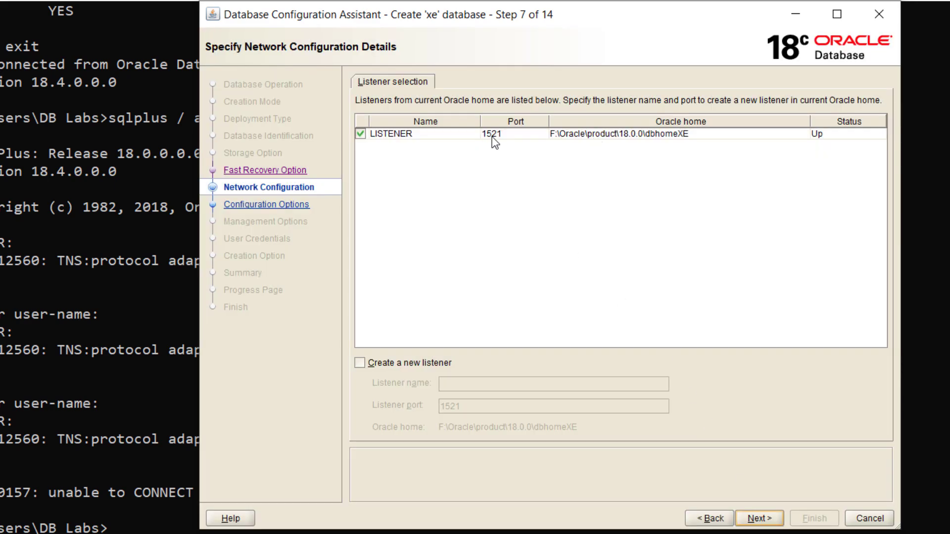
left_click(755, 521)
left_click(756, 520)
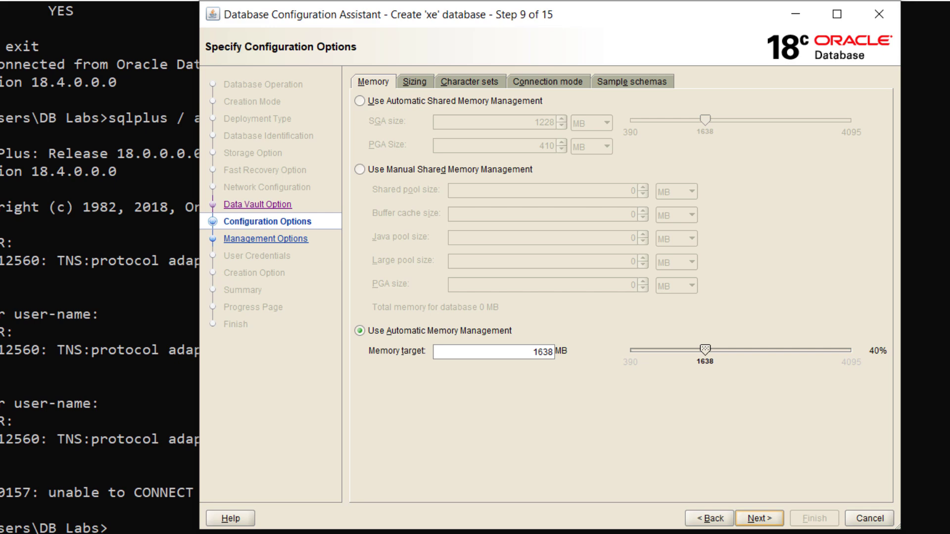
- Set the memory target to 500 MB, review the sizing, character set, connection mode and sample schemas tabs
double_click(537, 351)
left_click(414, 85)
left_click(492, 83)
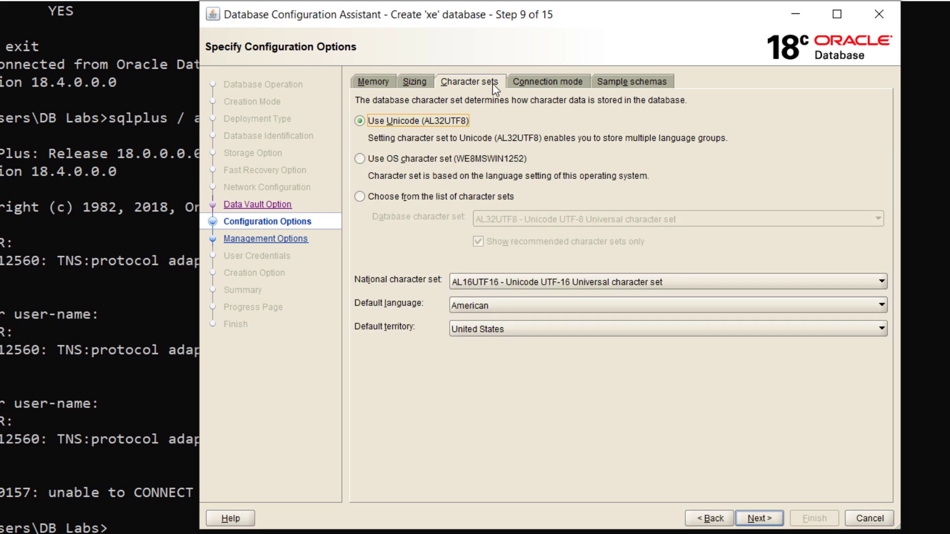
left_click(534, 83)
left_click(611, 81)
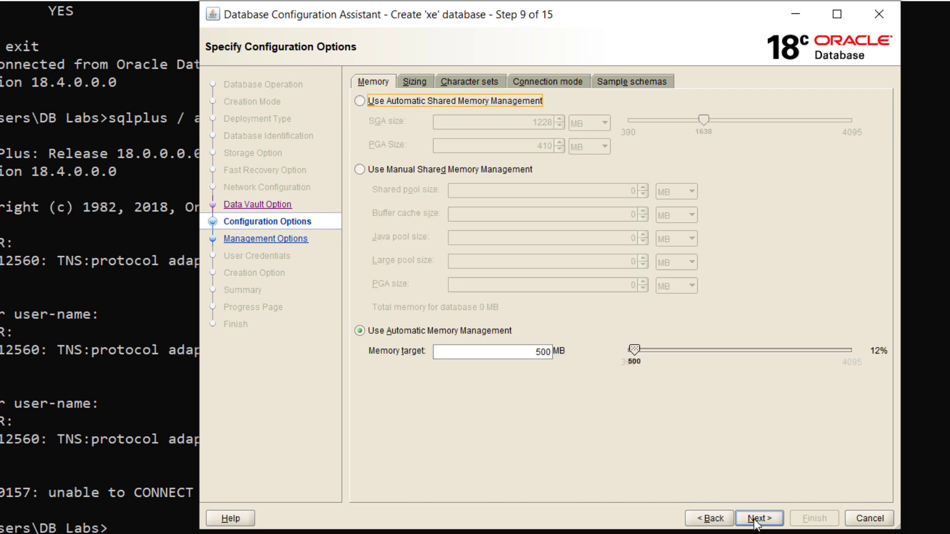
left_click(756, 521)
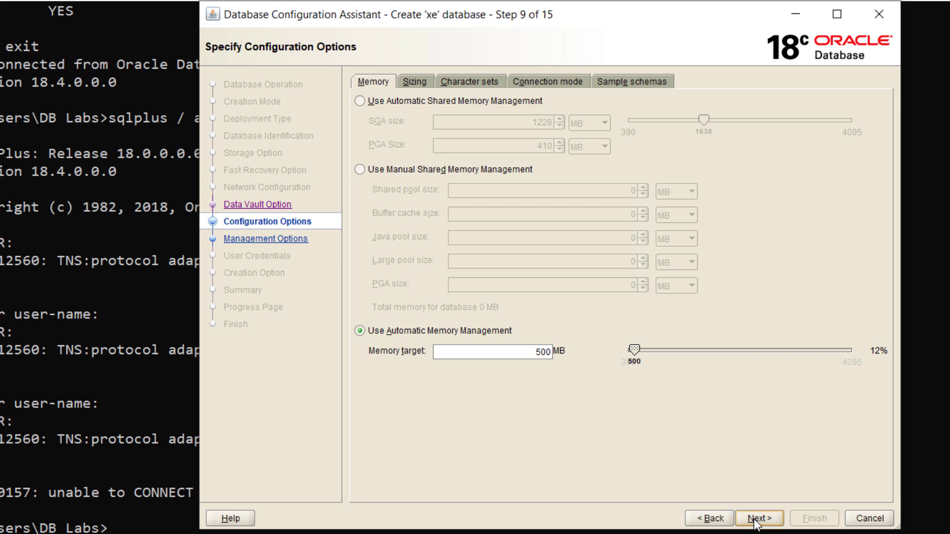
left_click(754, 519)
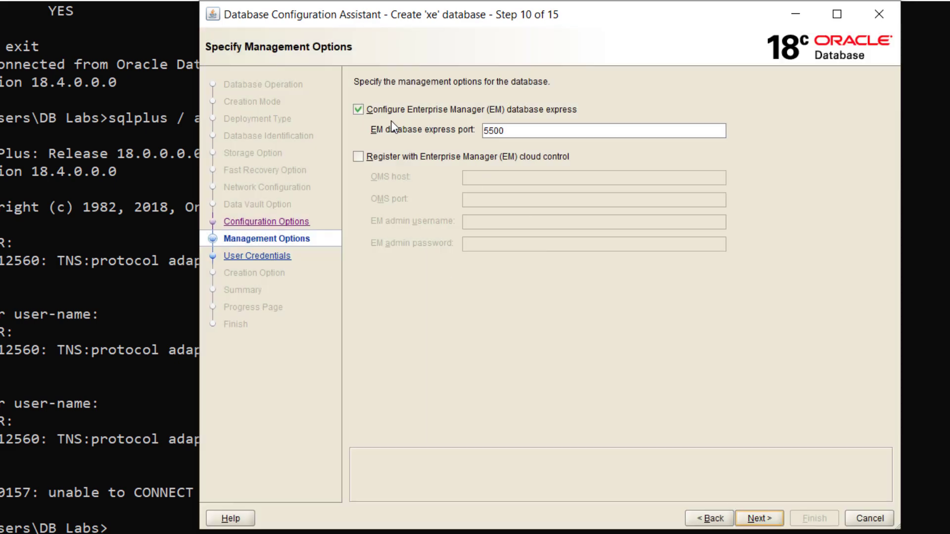
- Disable EM Database Express and set one shared password for all administrative accounts
left_click(379, 114)
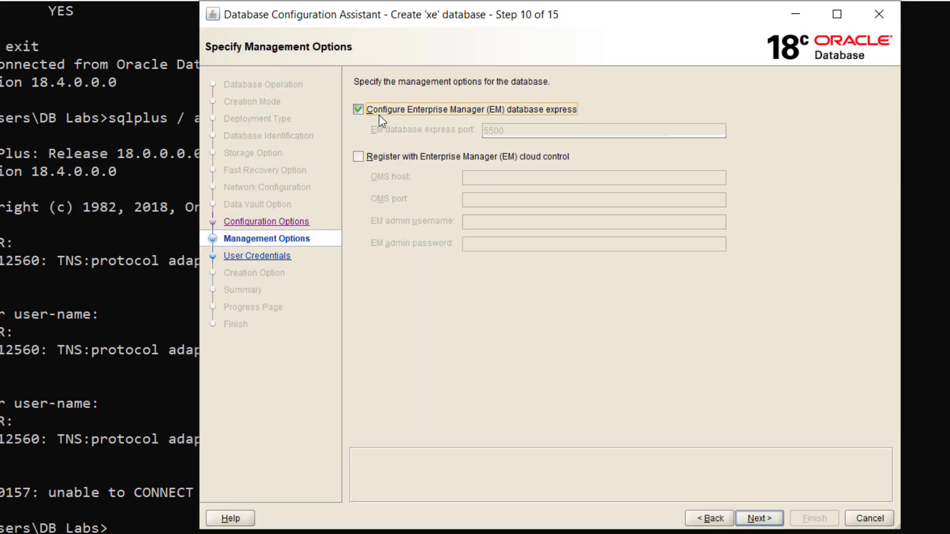
left_click(761, 519)
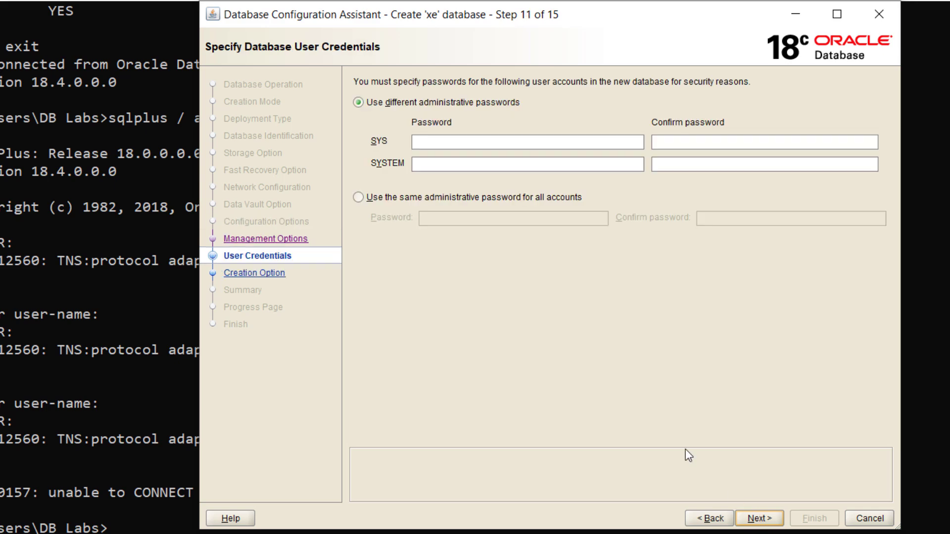
left_click(452, 197)
left_click(457, 218)
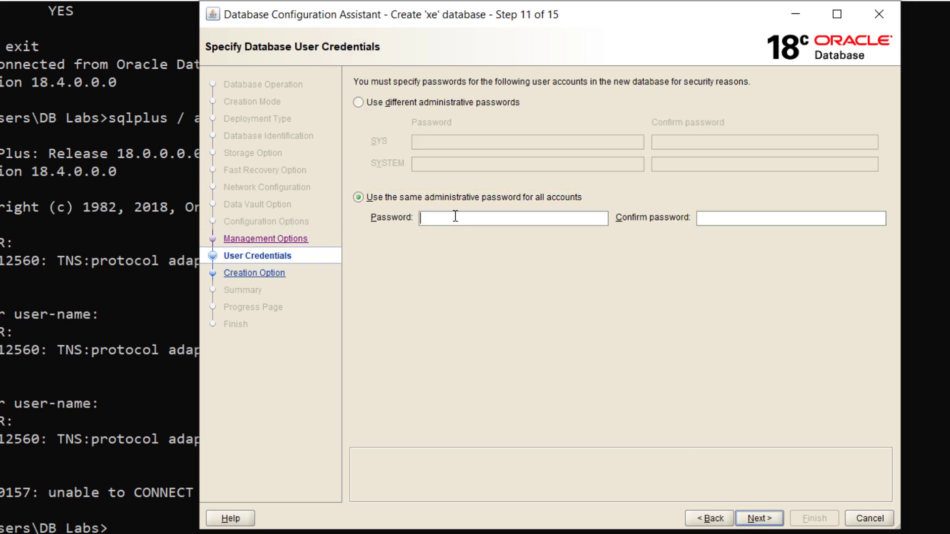
type("oracle")
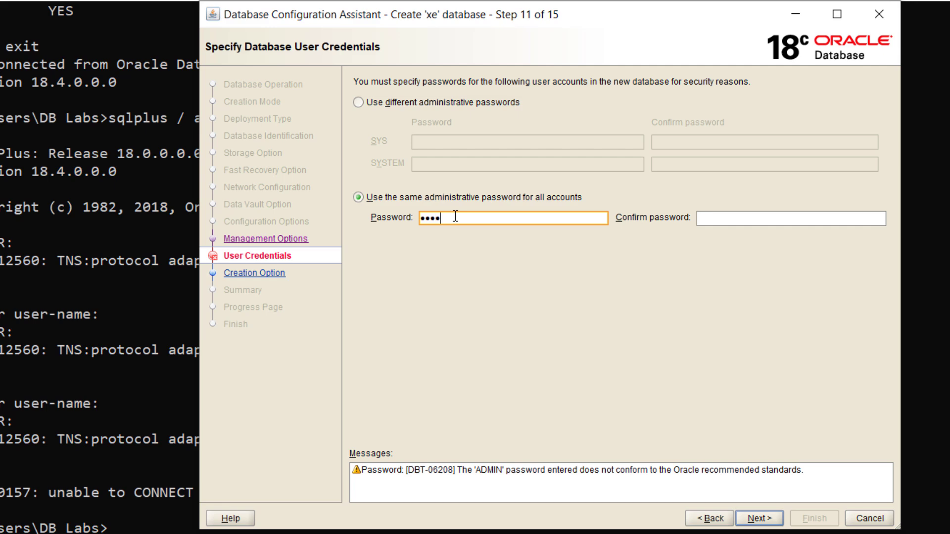
left_click(723, 217)
type("oracle")
left_click(759, 520)
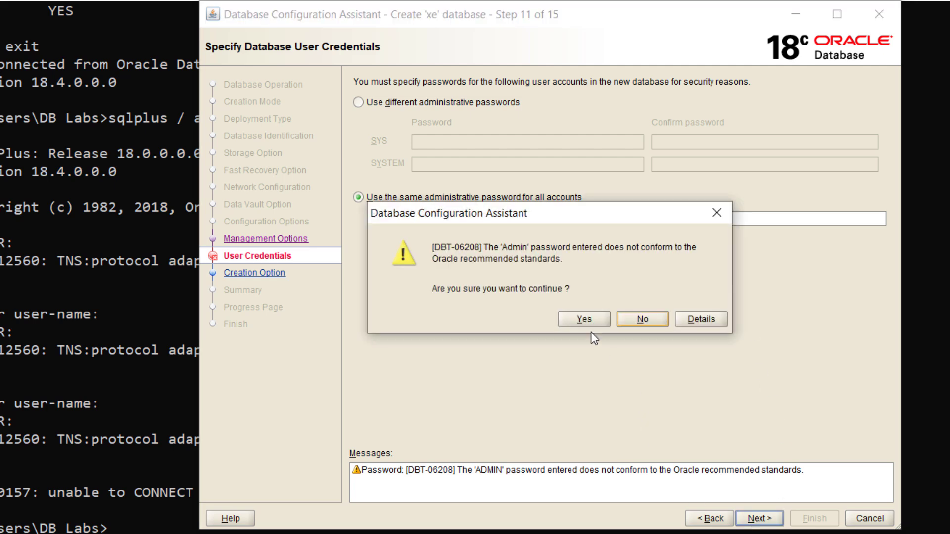
left_click(583, 319)
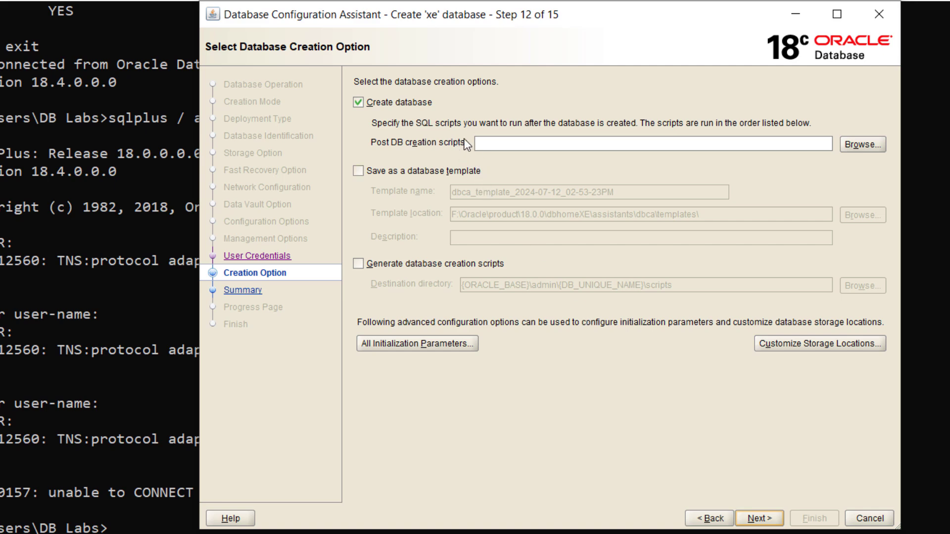
- Review the summary and finish, creating database xe with SID xe
left_click(757, 520)
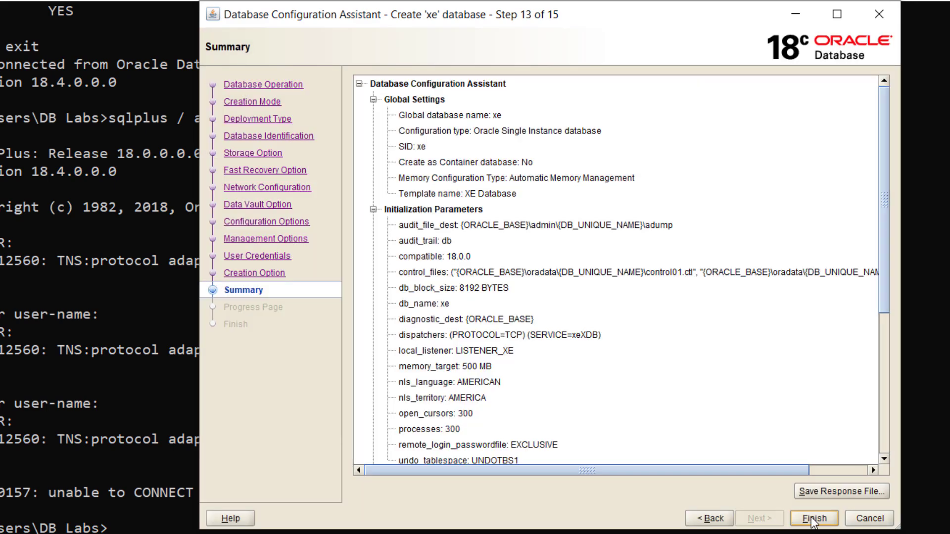
left_click(812, 520)
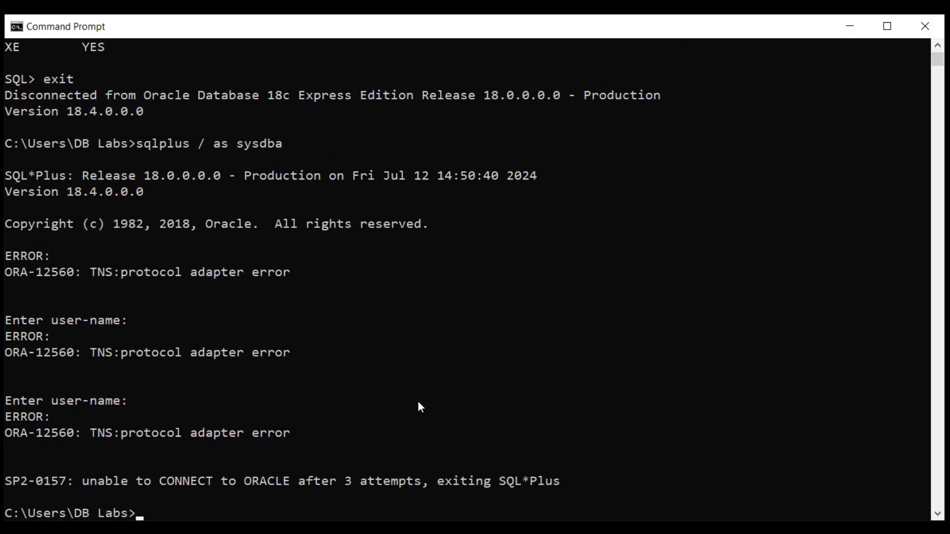
- Reconnect as sysdba and confirm v$database now reports XE with CDB NO
key("Up")
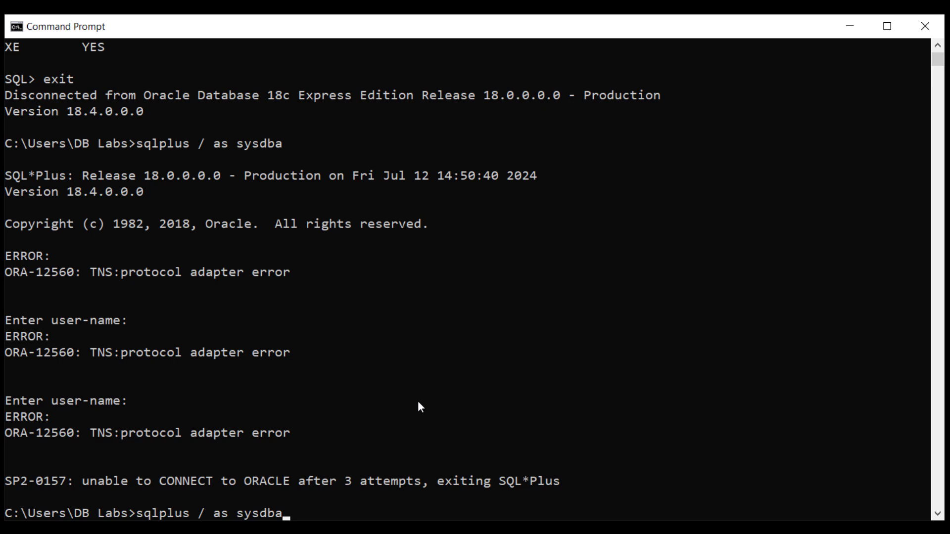
key("Return")
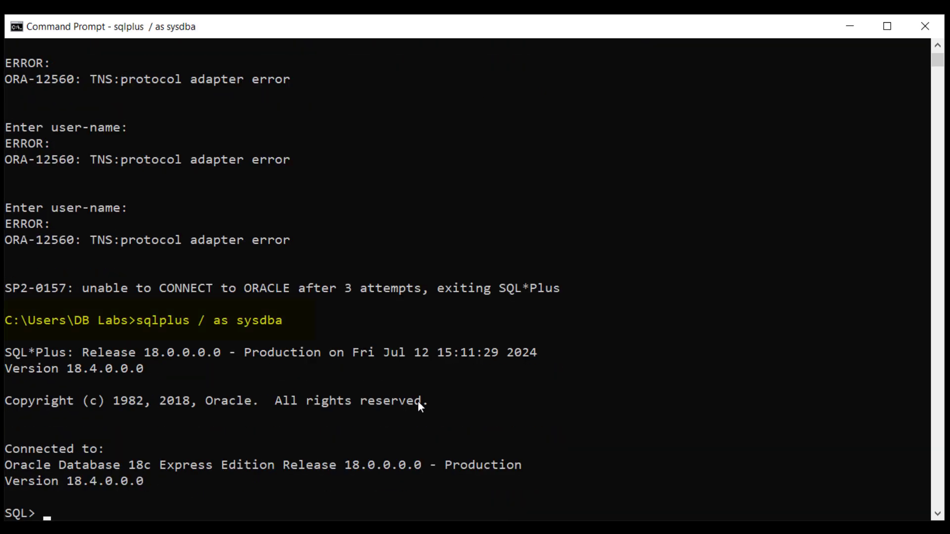
type("select name, cdb from v$database ;")
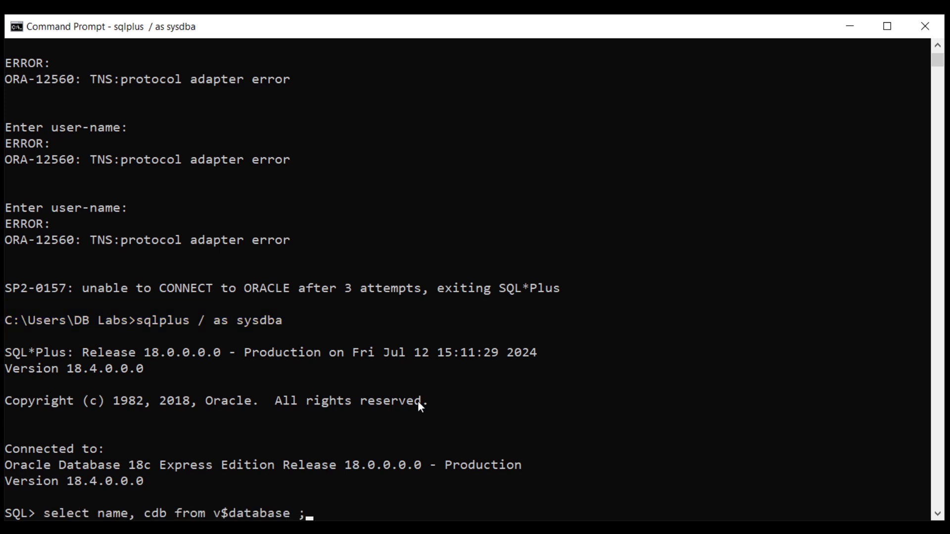
key("Return")
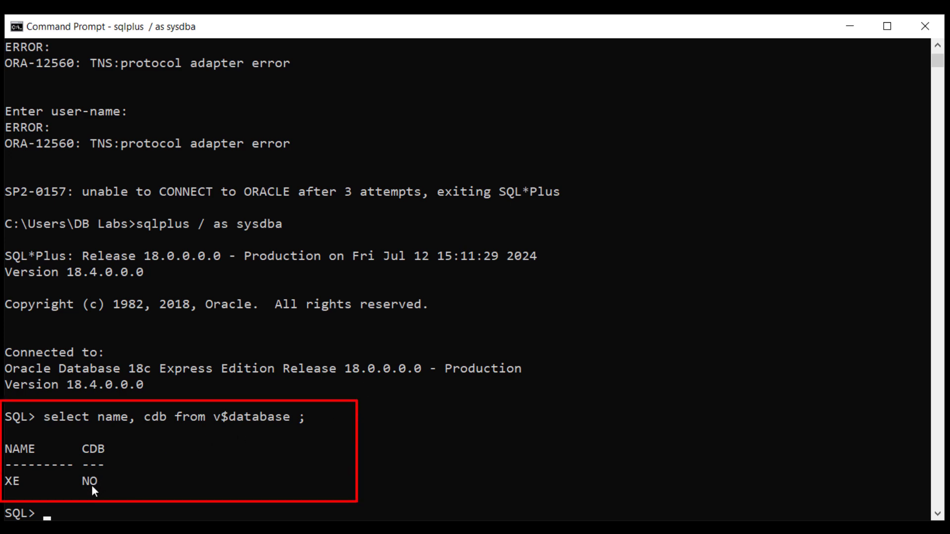
- Type a query listing username and account_status from dba_users ordered by username
type("select usera")
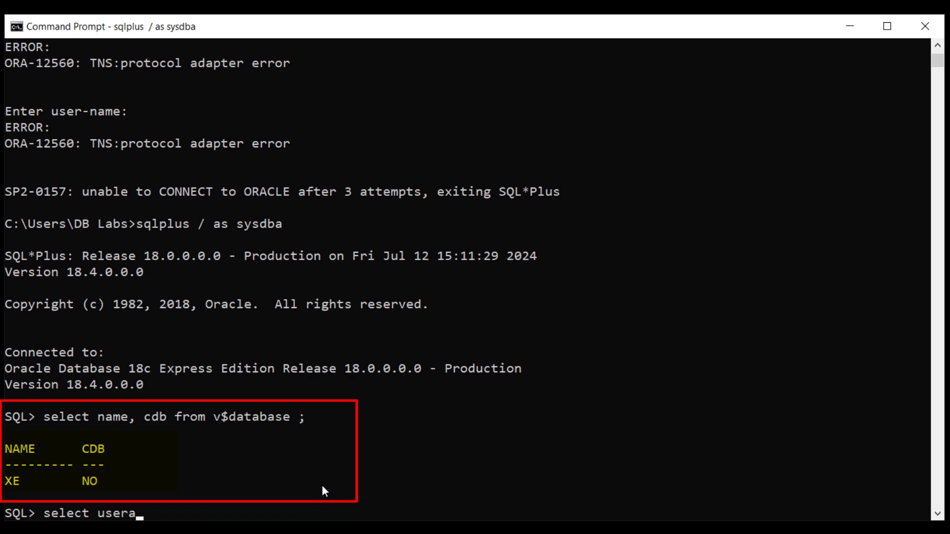
key("BackSpace")
type("name, account_")
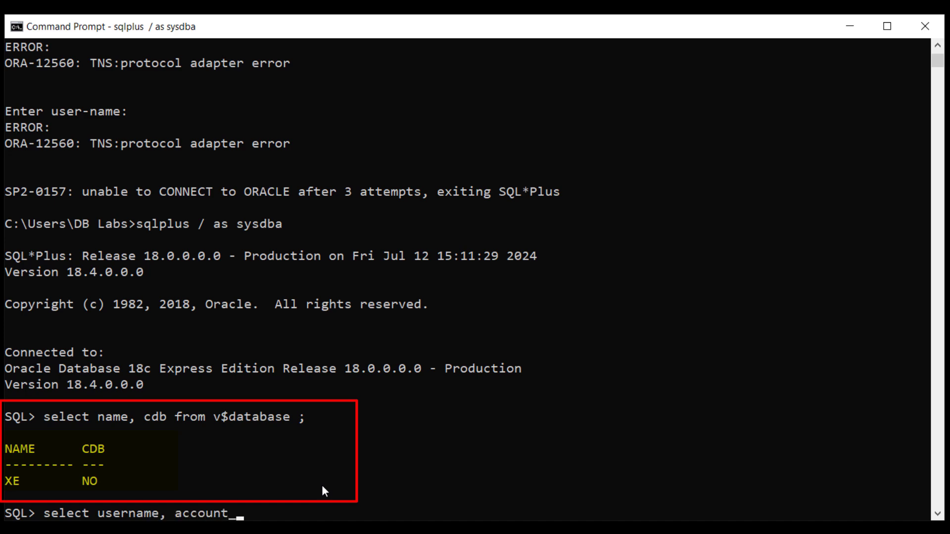
type("status from")
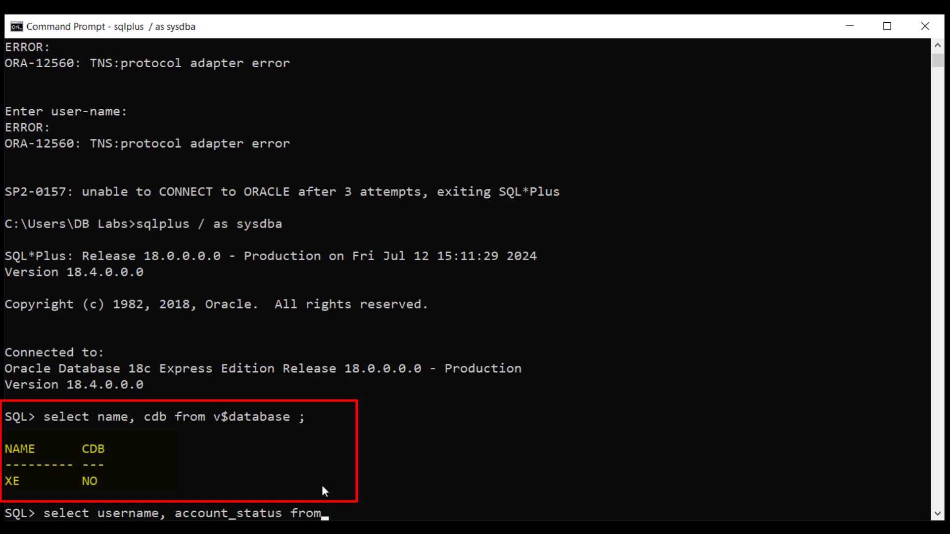
type(" dba_users order by 1 ;")
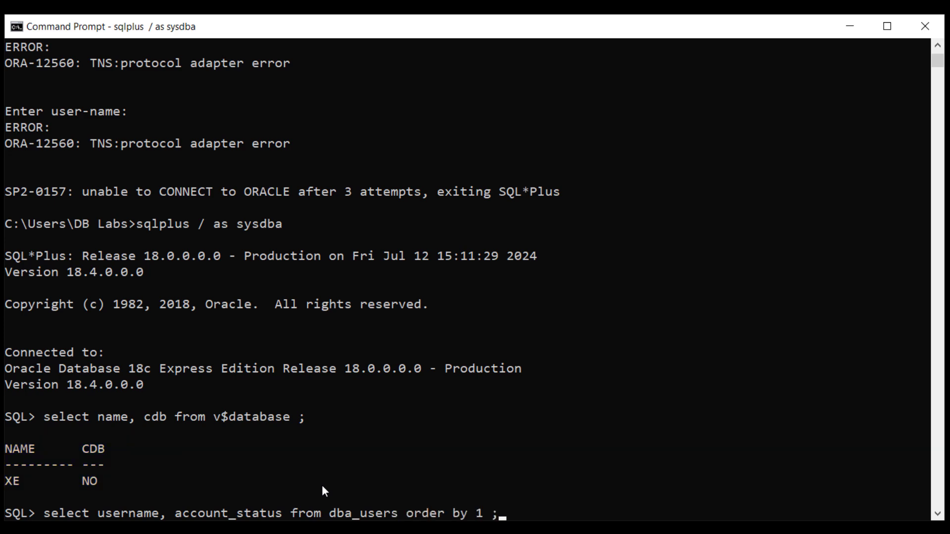
- Run the account status query, then format the username column to 30 characters (a30)
key("Return")
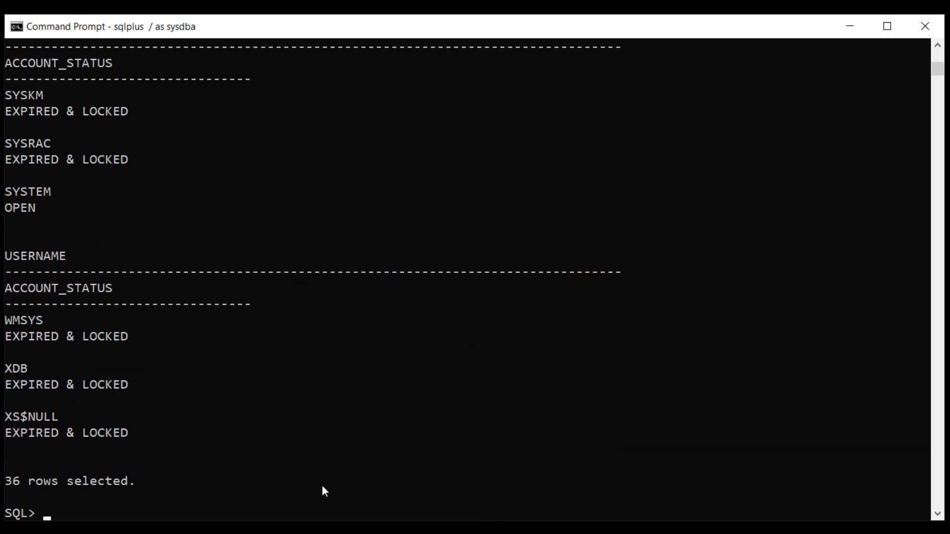
type("colu username format a30")
key("Return")
- Rerun the account status query and scroll through the 36 neatly listed accounts
key("Up")
key("Up")
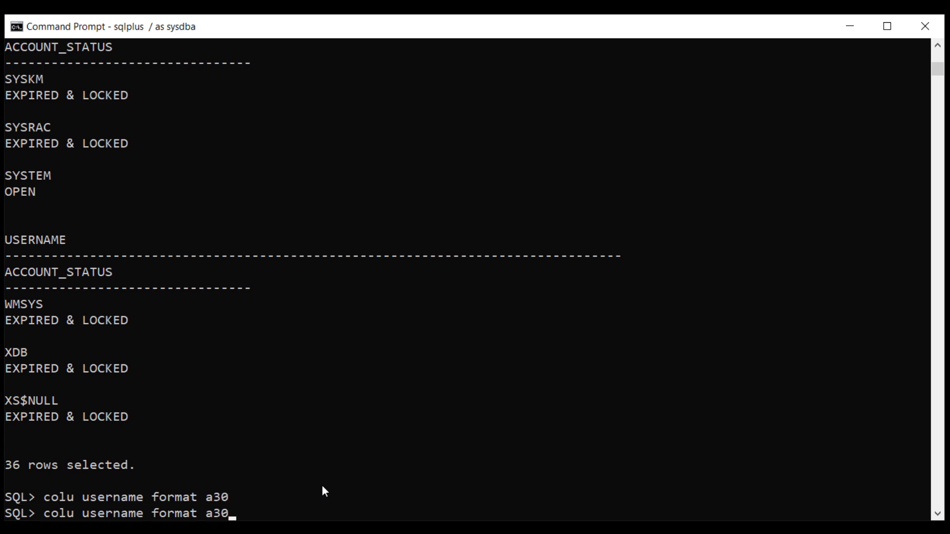
key("Return")
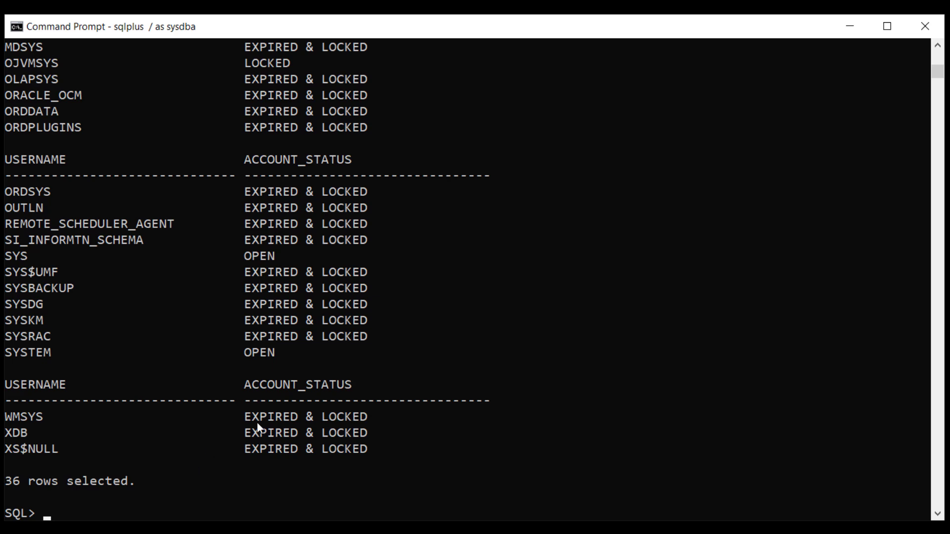
scroll(258, 423, "up", 3)
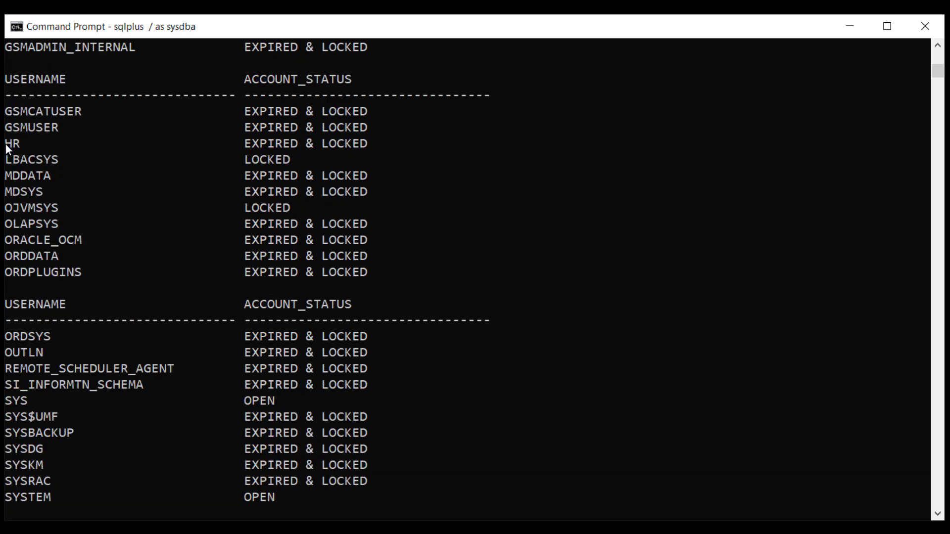
scroll(49, 179, "up", 1)
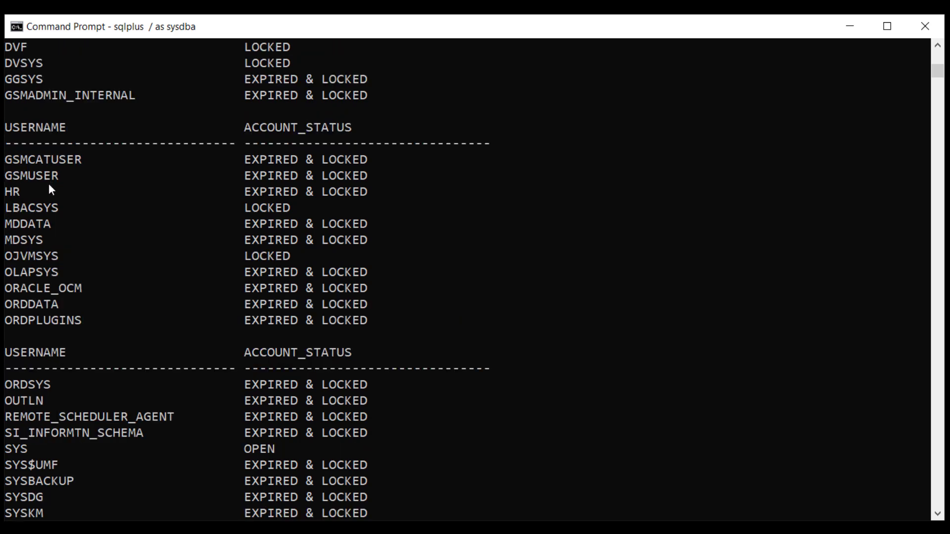
- Unlock the HR account with ALTER USER, assigning it a new password
type("alter user ")
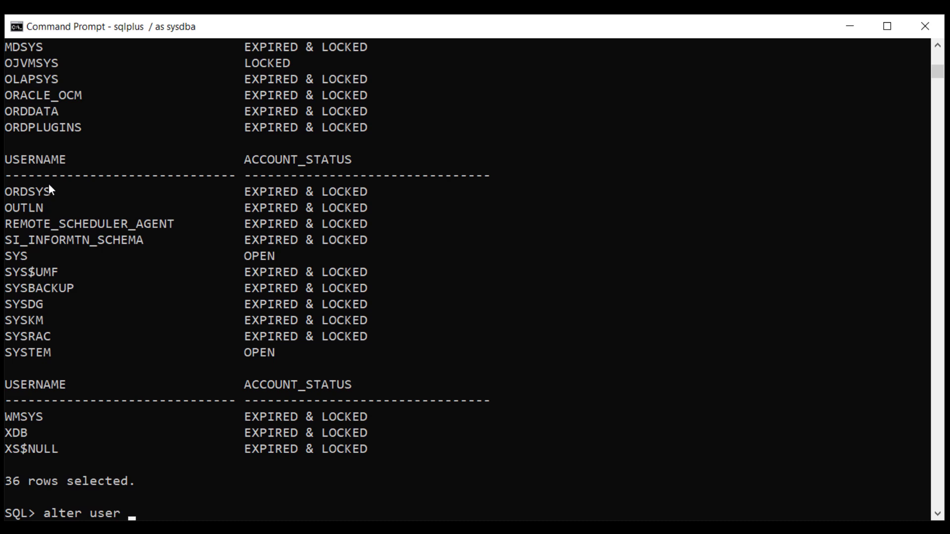
type("hr identif")
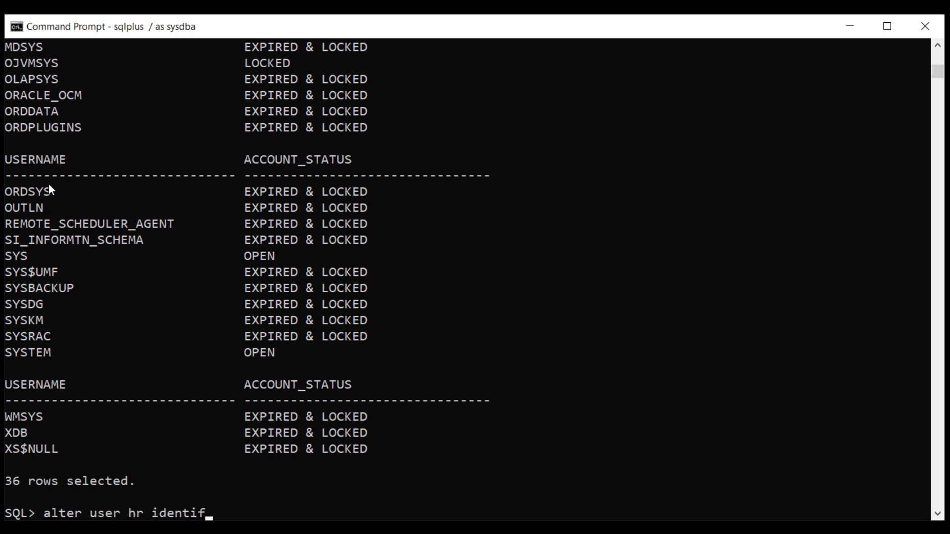
type("ied by hr acco")
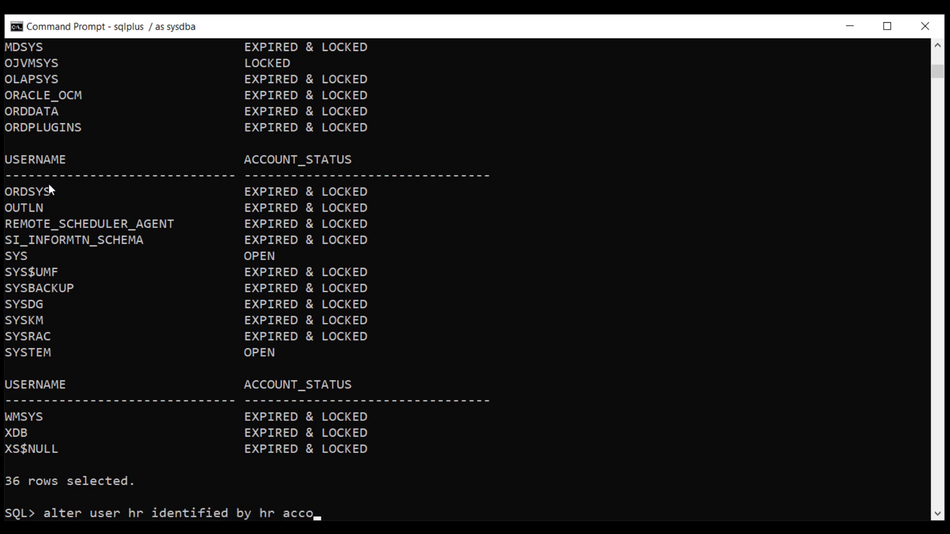
type("unt unlock ;")
key("Return")
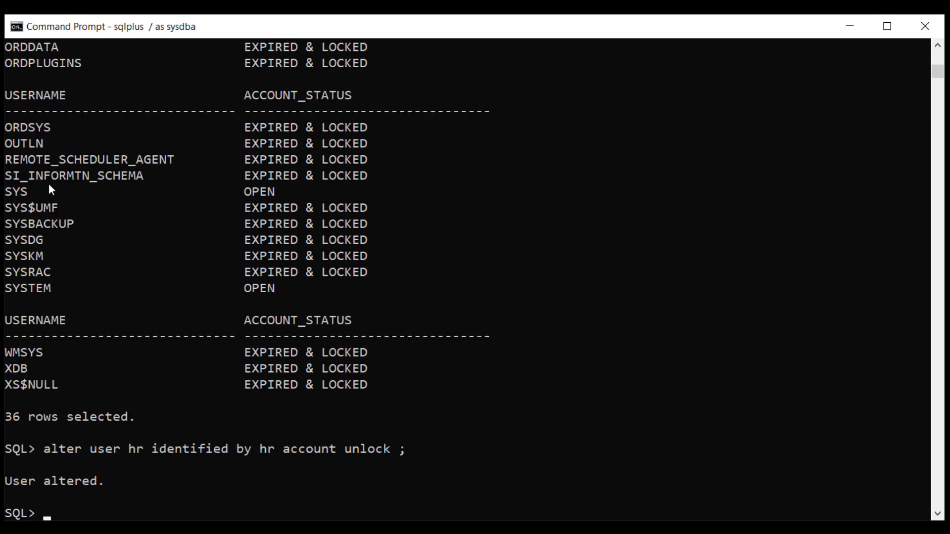
- Connect as hr, confirm employees has 107 rows, then enter a sysdba reconnect
type("connect hr/hr")
key("Return")
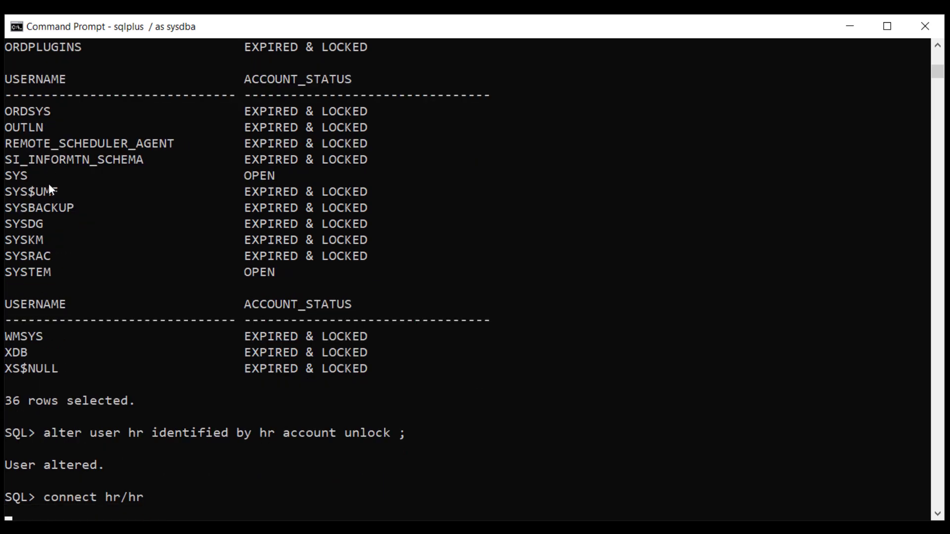
key("Return")
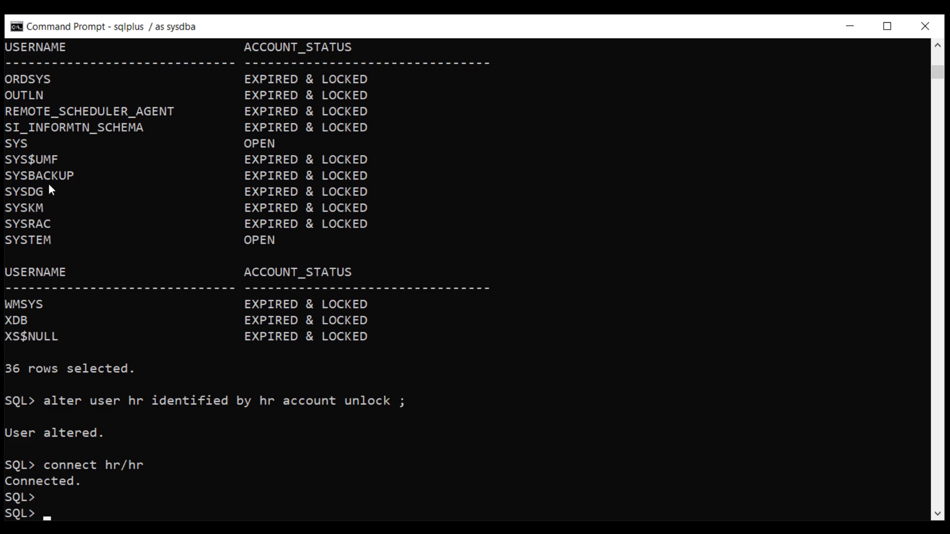
type("select count(*")
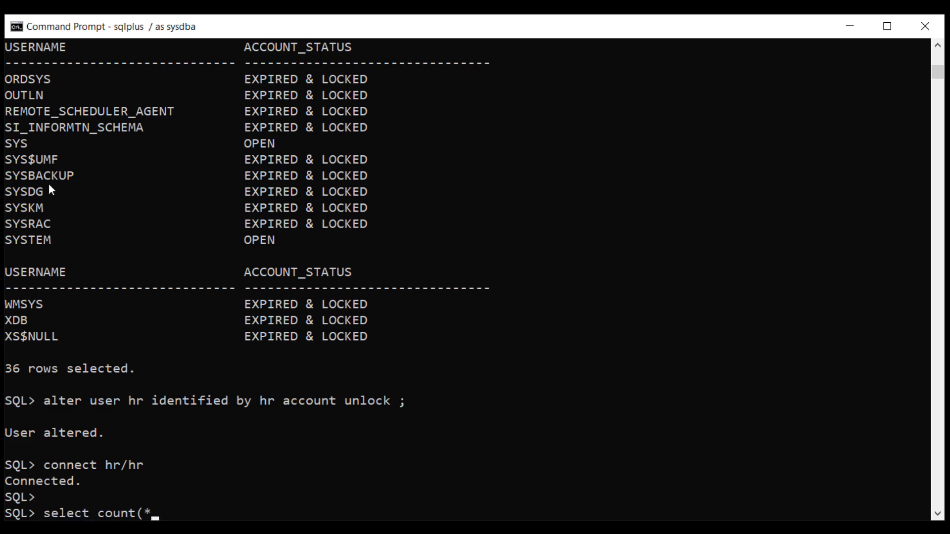
type(") from employee")
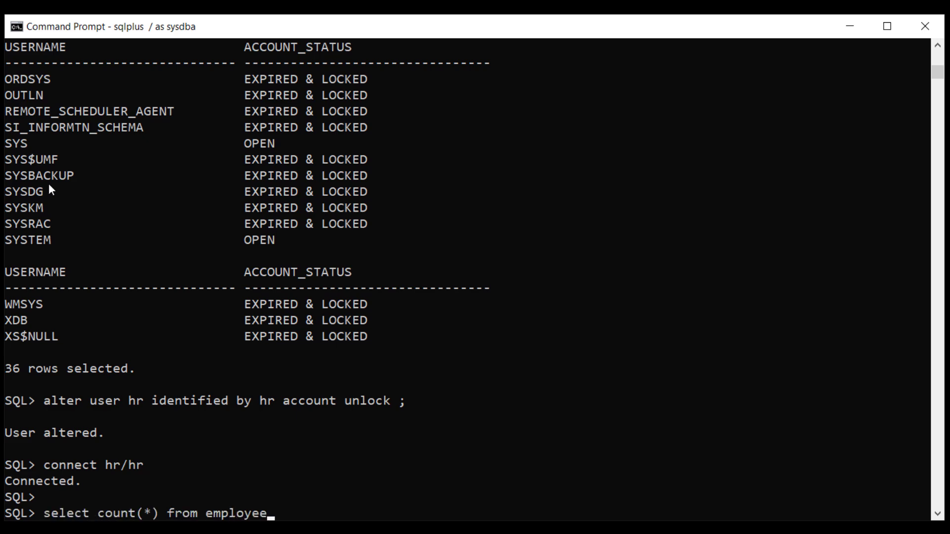
type("s ;")
key("Return")
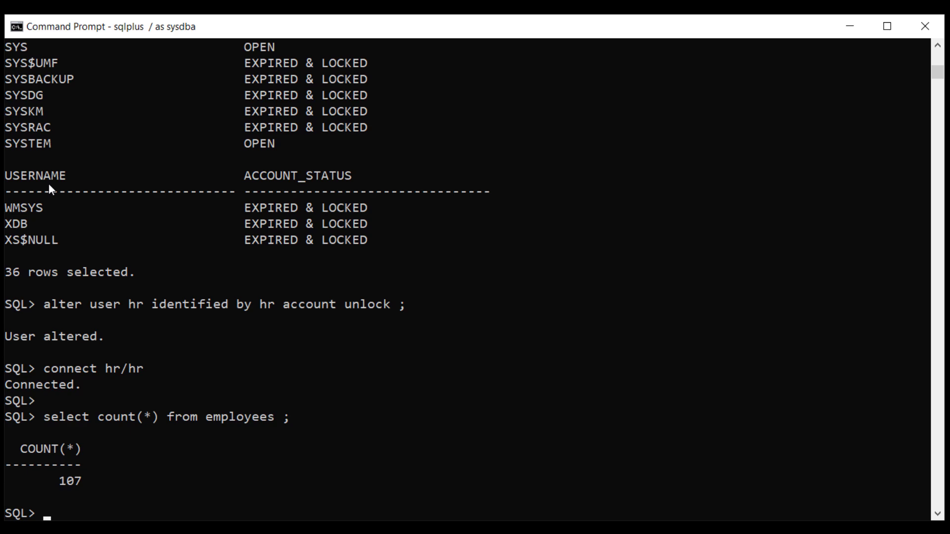
type("connect / as sysdba")
- As SYSDBA, create user demo with a password and grant it CONNECT
key("Return")
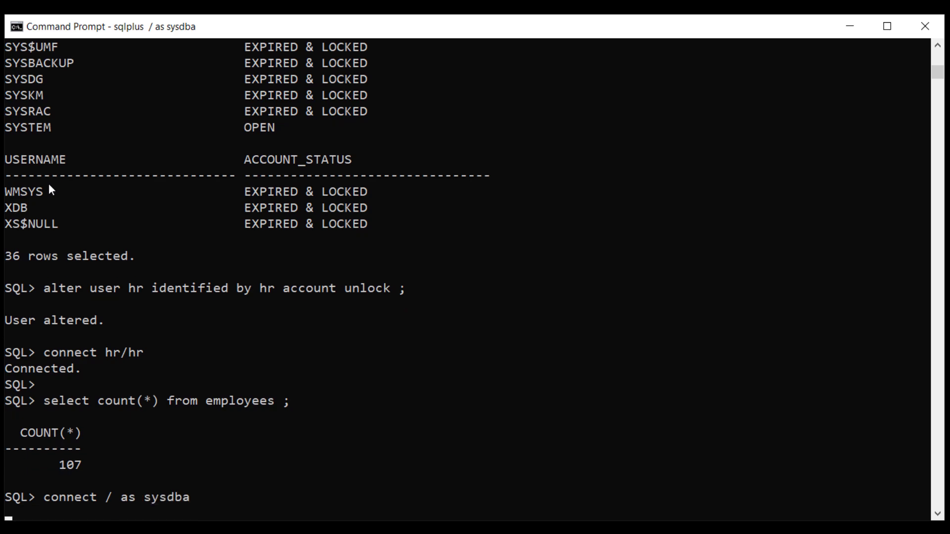
key("Return")
type("c")
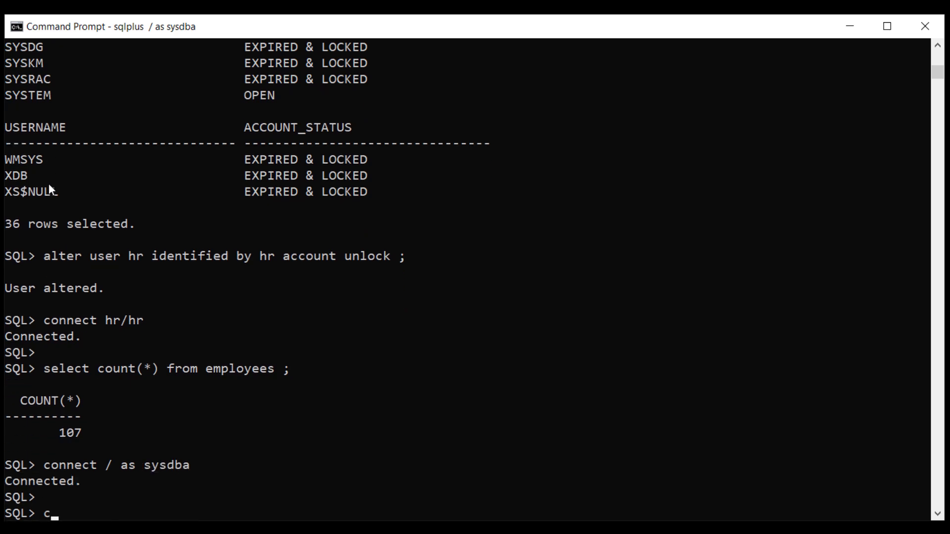
type("reate user demo")
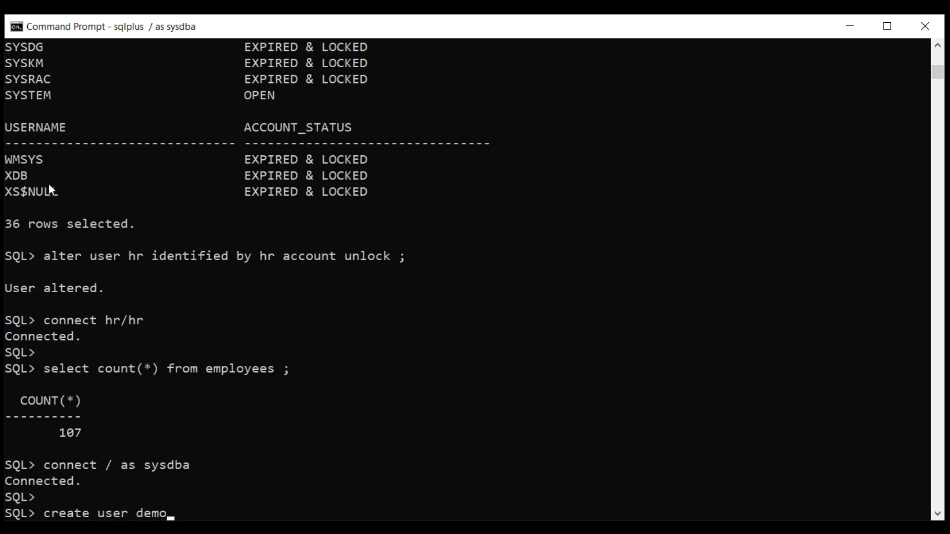
type(" identified by ")
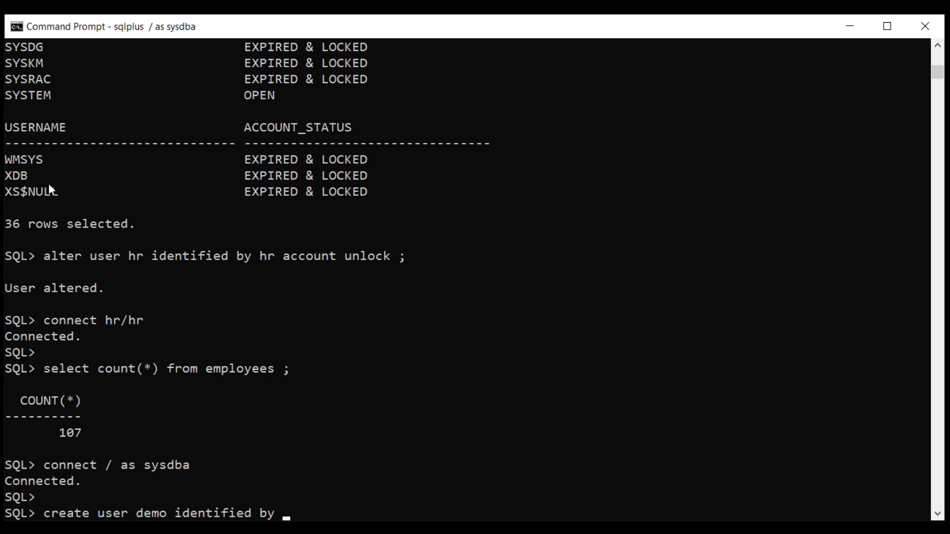
type("demo ;")
key("Return")
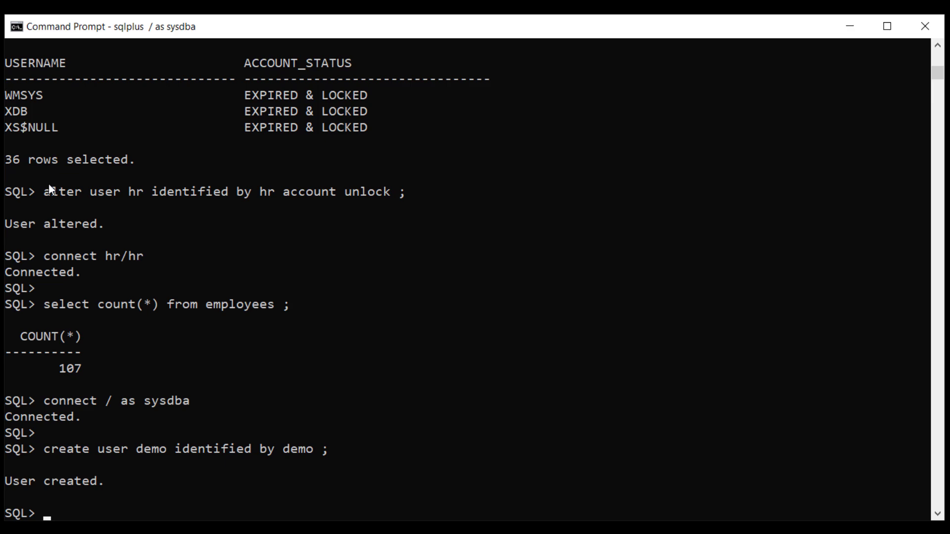
type("grant connect ")
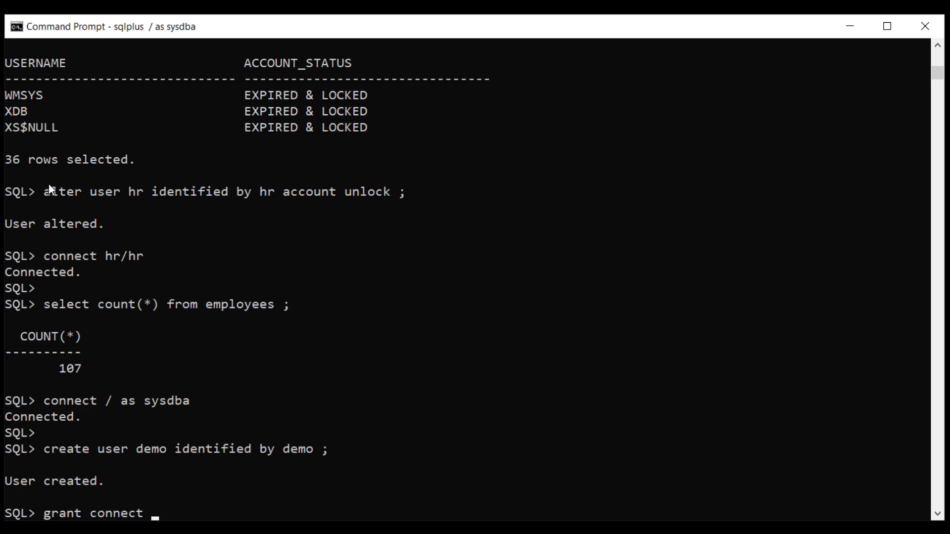
type("to demo ;")
key("Return")
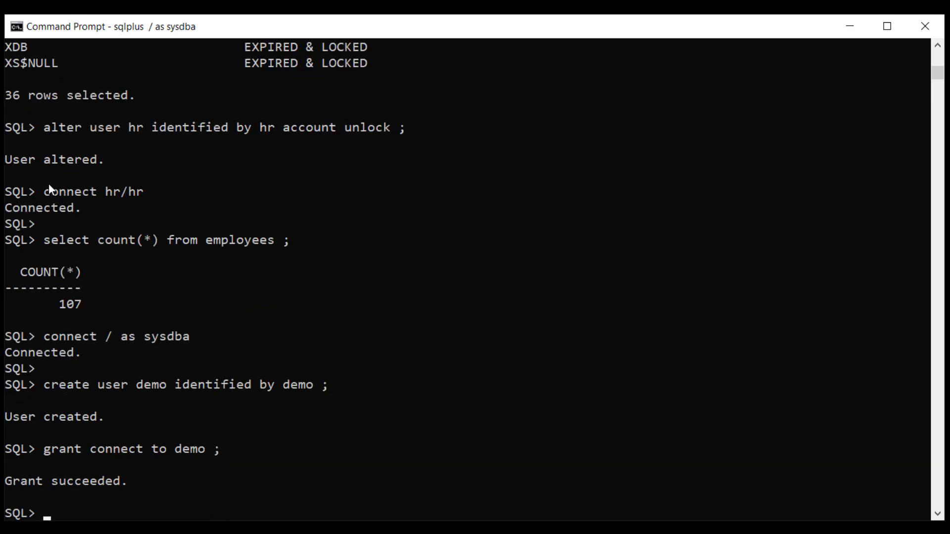
- Connect as demo and confirm SHOW USER reports DEMO
type("conn")
type("mo/demo")
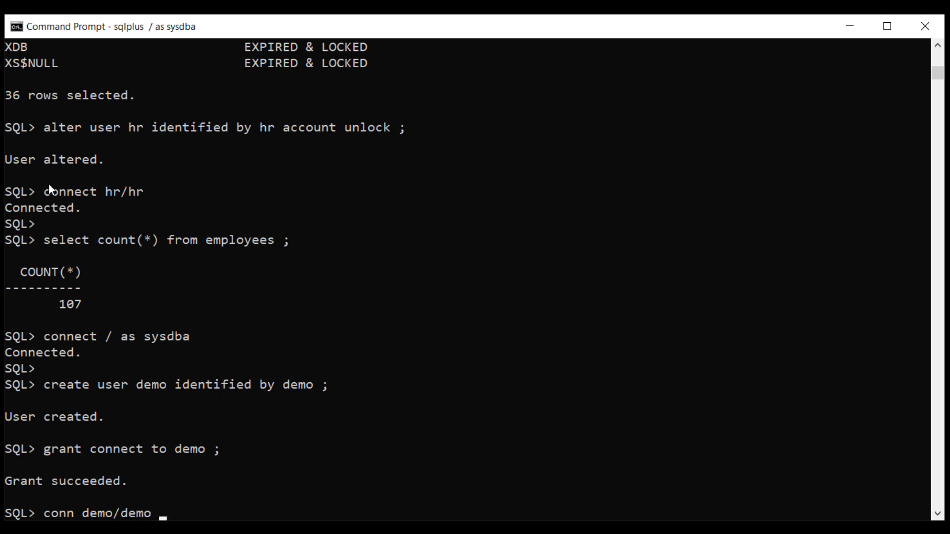
key("Return")
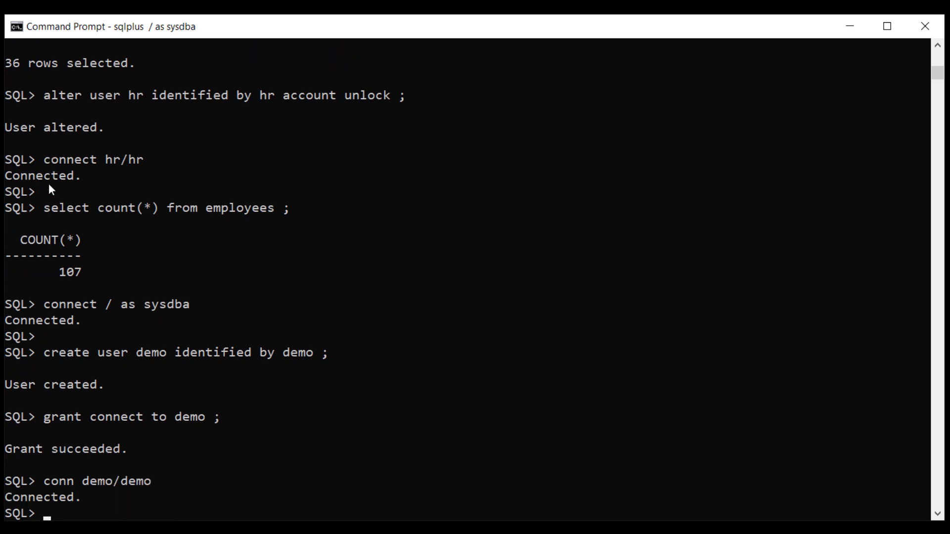
key("Return")
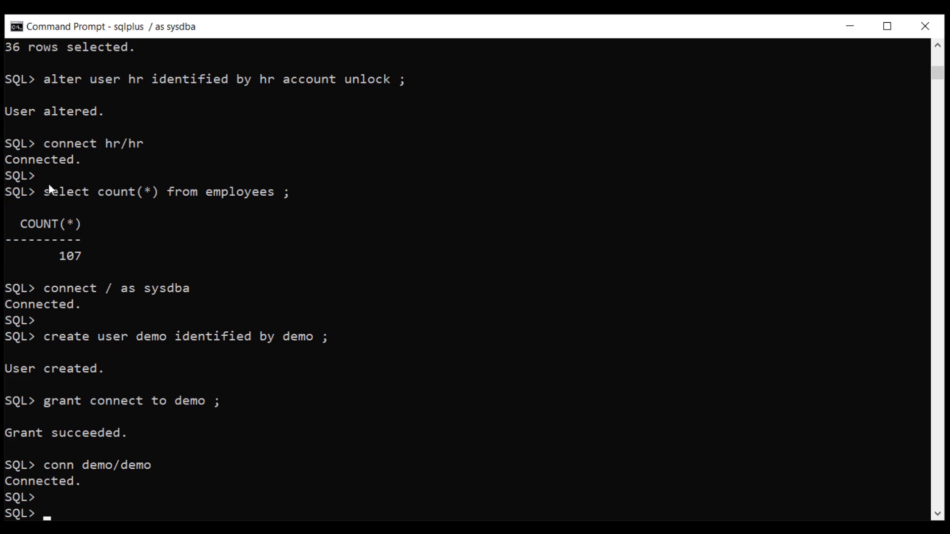
type("show user ;")
key("Return")
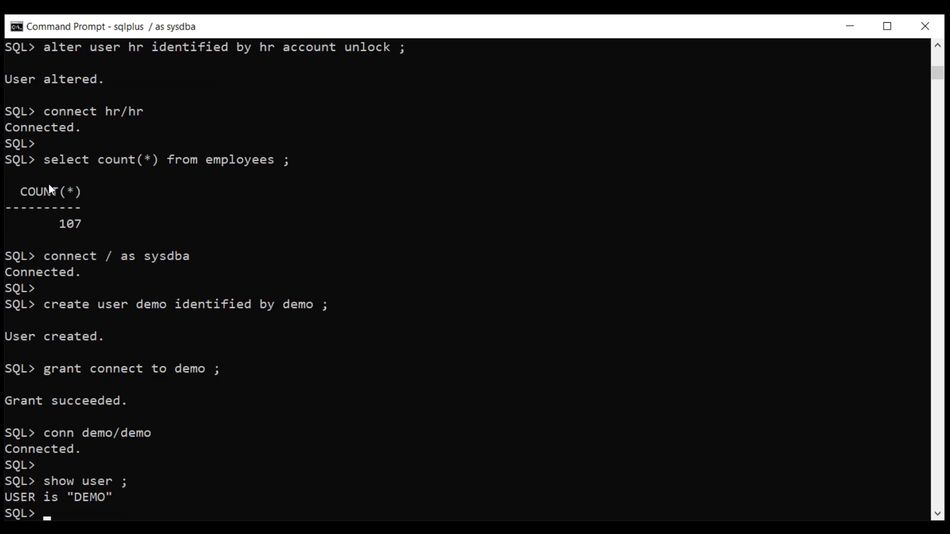